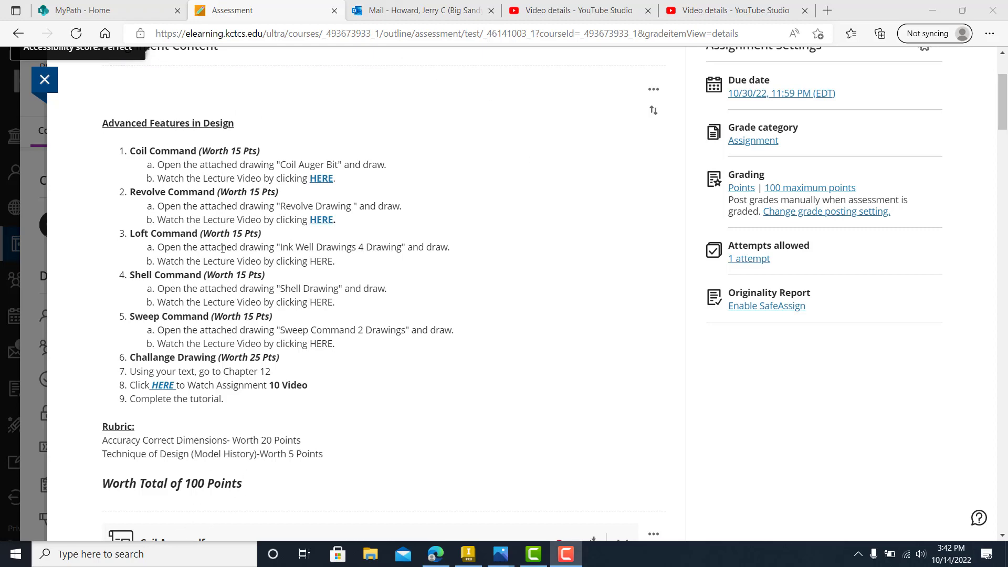
pyautogui.scroll(-3, 609, 213)
pyautogui.scroll(-4, 582, 232)
pyautogui.scroll(-4, 581, 232)
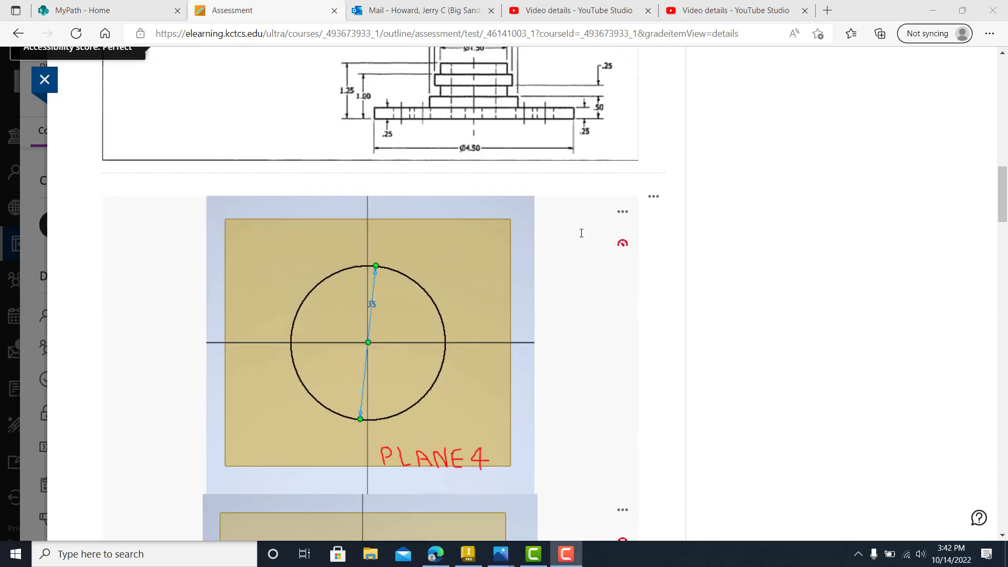
pyautogui.scroll(-1, 582, 234)
pyautogui.scroll(1, 581, 234)
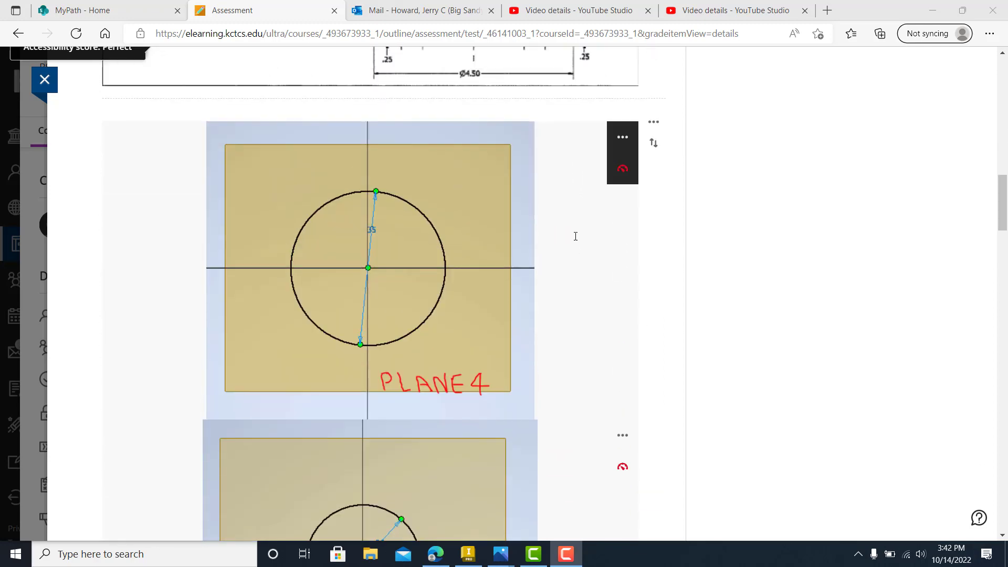
pyautogui.scroll(-2, 579, 233)
pyautogui.scroll(-4, 576, 237)
pyautogui.scroll(-3, 574, 236)
pyautogui.scroll(-3, 575, 236)
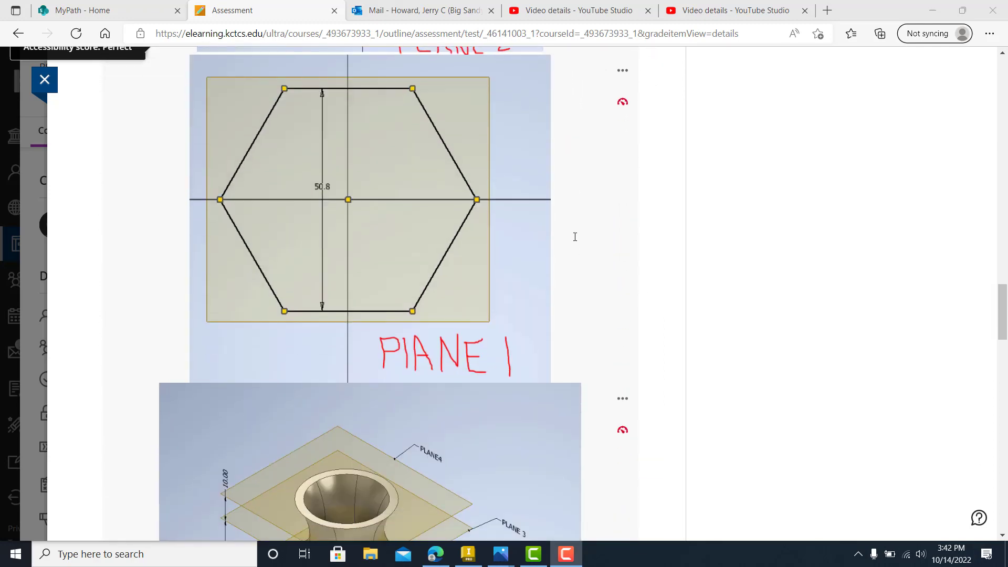
pyautogui.scroll(-2, 575, 236)
pyautogui.scroll(-2, 575, 236)
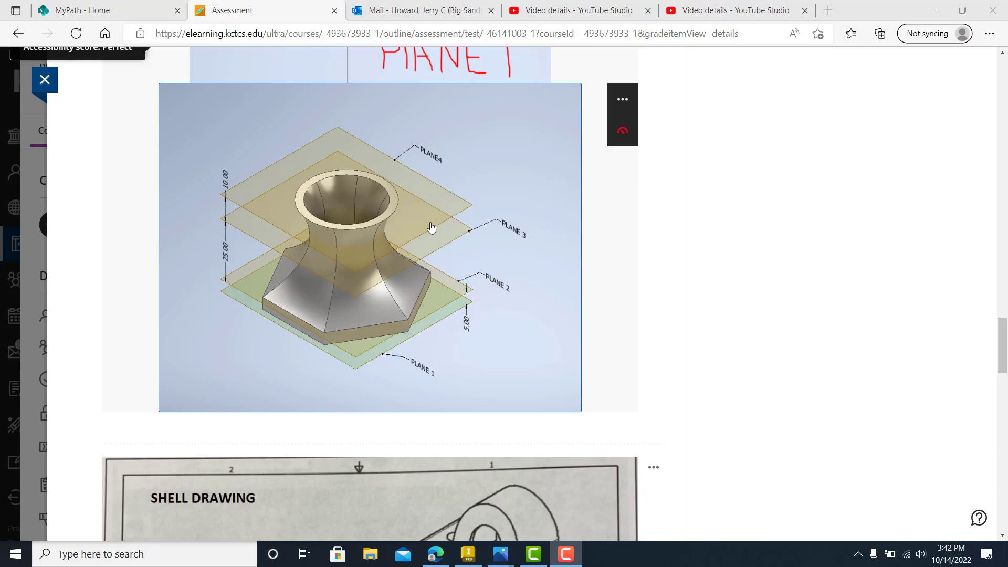
pyautogui.scroll(3, 431, 227)
pyautogui.scroll(2, 431, 227)
pyautogui.scroll(1, 409, 197)
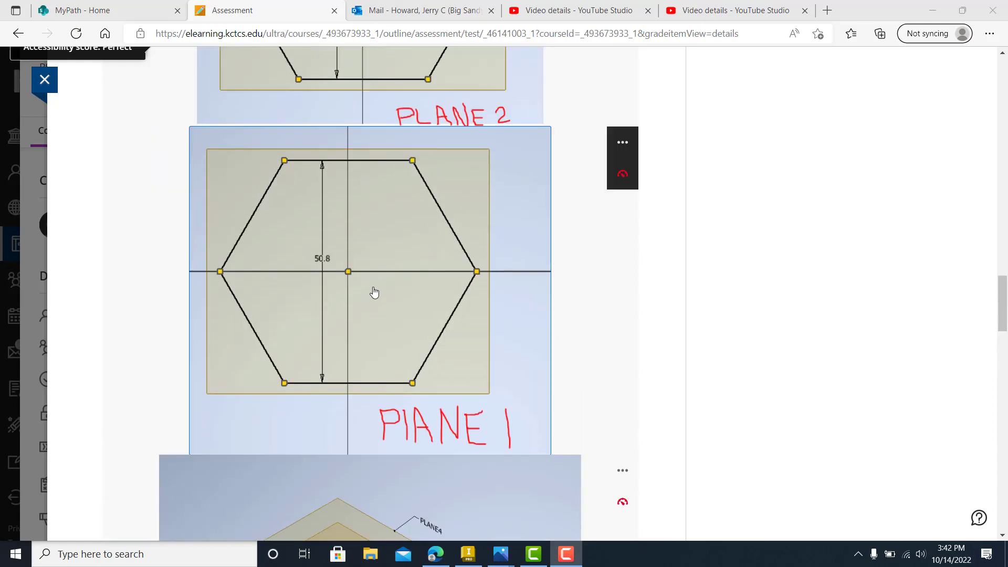
pyautogui.scroll(-4, 373, 293)
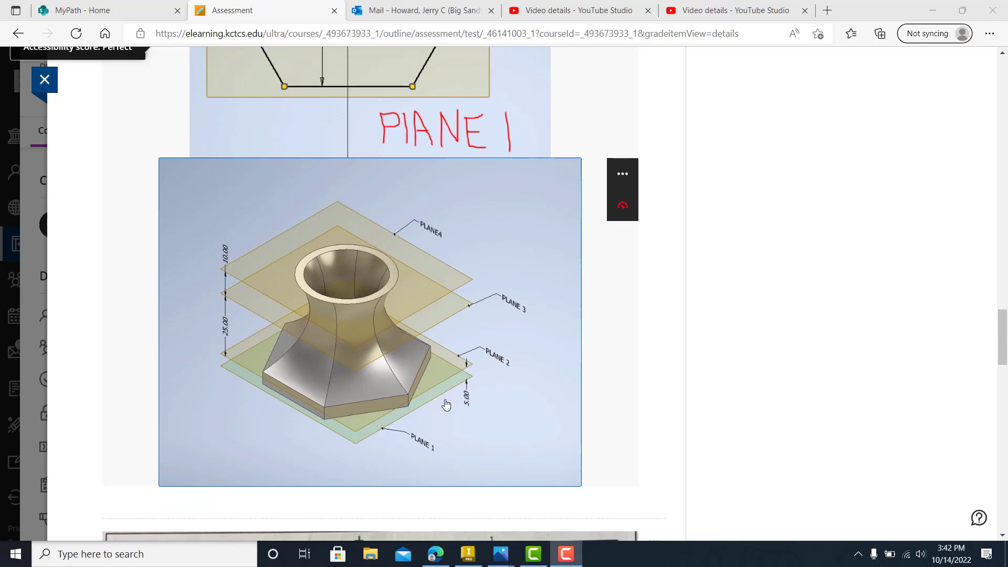
pyautogui.scroll(3, 444, 272)
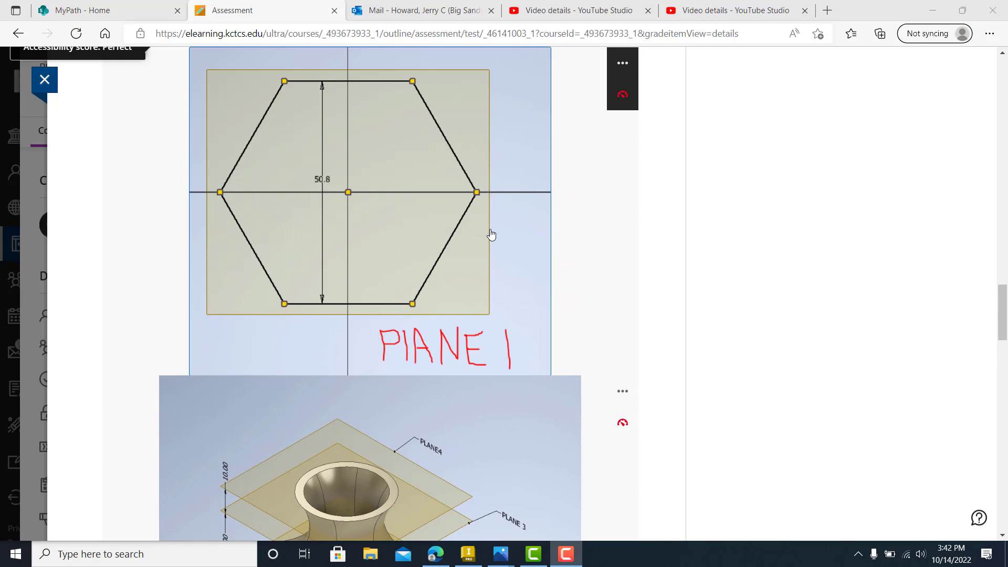
pyautogui.scroll(1, 387, 225)
pyautogui.scroll(3, 489, 183)
pyautogui.scroll(1, 488, 184)
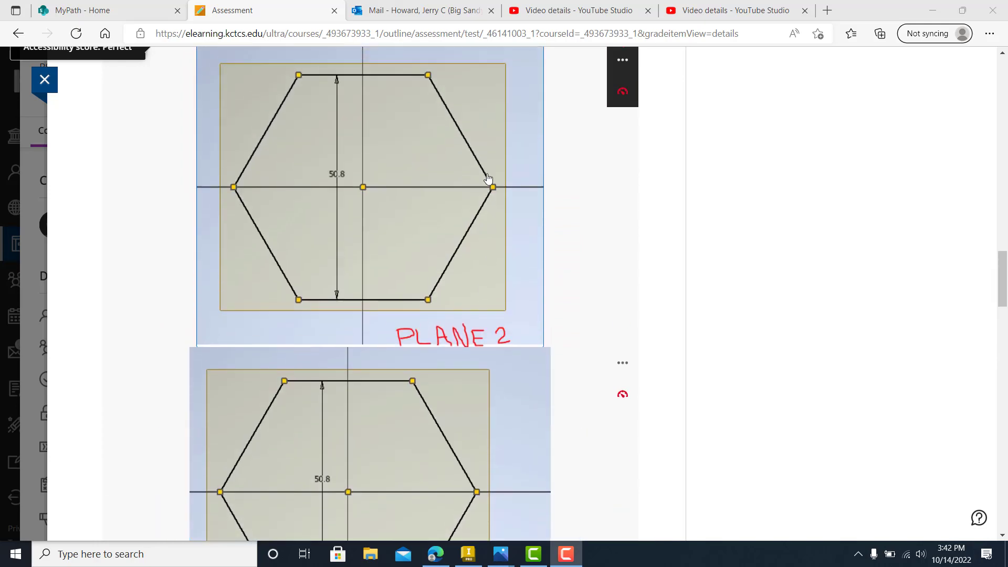
pyautogui.scroll(2, 378, 238)
pyautogui.scroll(2, 334, 250)
pyautogui.scroll(1, 433, 281)
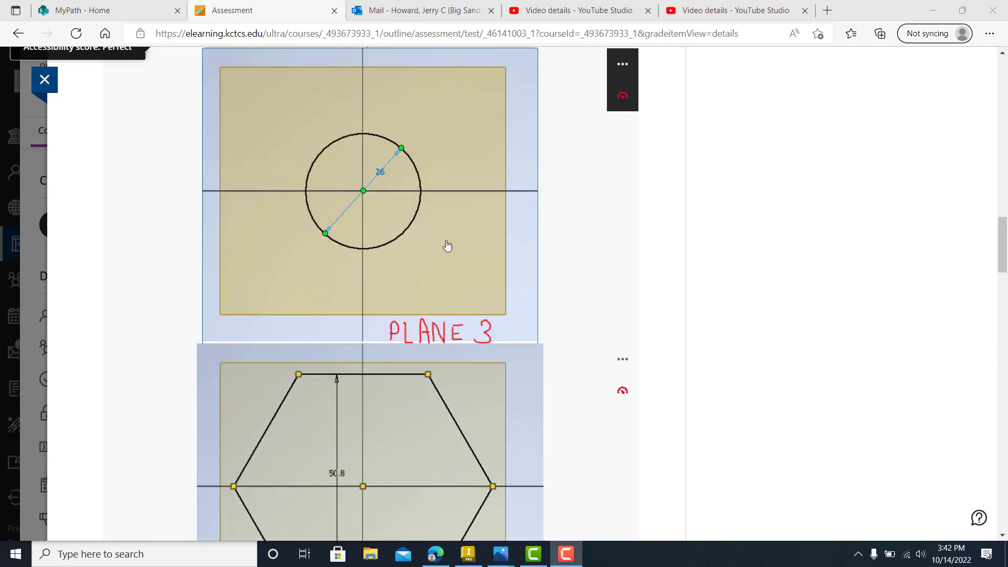
pyautogui.scroll(2, 446, 245)
pyautogui.scroll(2, 443, 189)
pyautogui.scroll(2, 442, 198)
pyautogui.scroll(2, 396, 261)
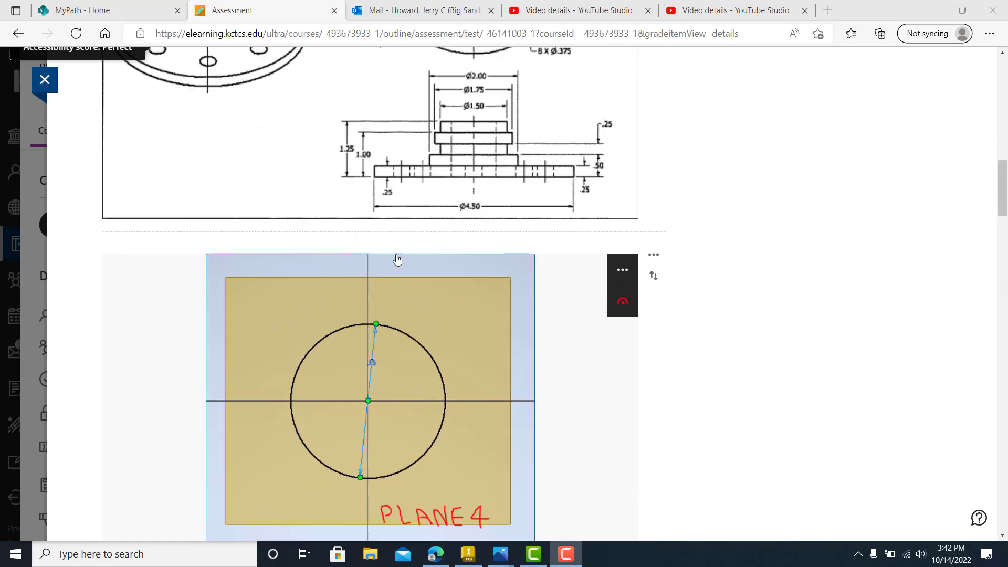
pyautogui.scroll(-3, 396, 261)
pyautogui.scroll(-3, 398, 260)
pyautogui.scroll(-3, 398, 259)
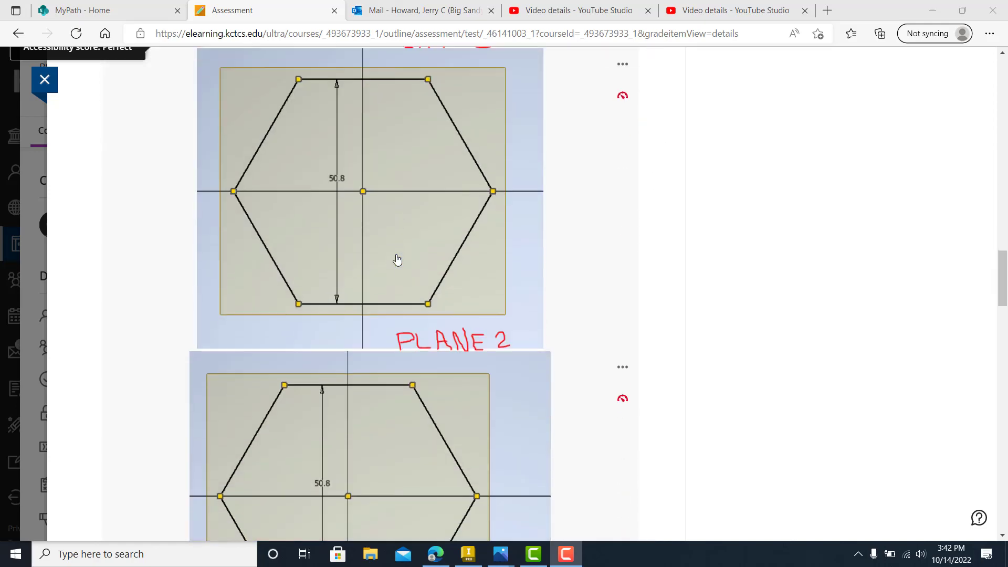
pyautogui.scroll(-3, 398, 260)
pyautogui.scroll(-3, 398, 260)
pyautogui.scroll(-2, 397, 259)
pyautogui.scroll(-1, 397, 260)
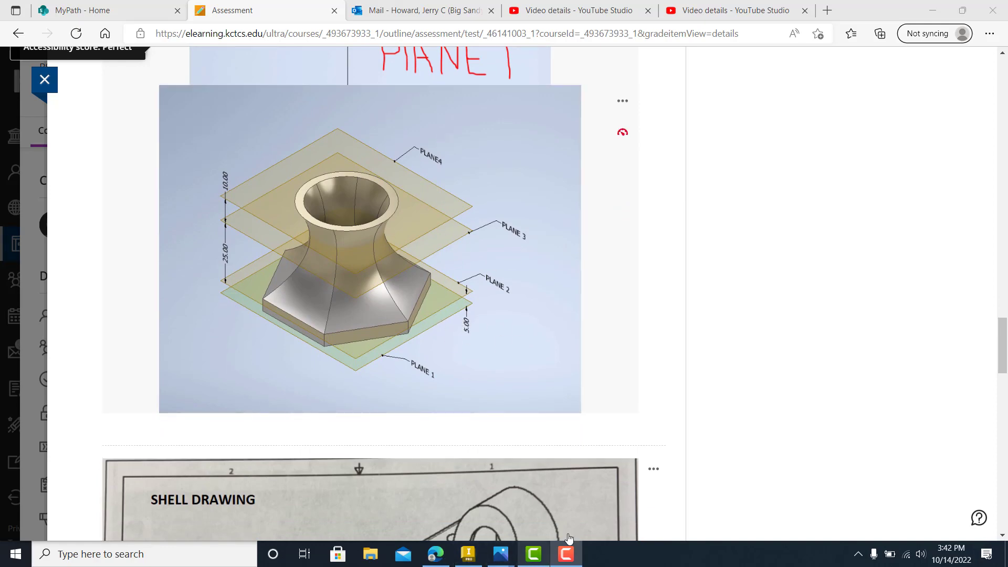
# Step: Tile the assignment page on the left half and close the revolve drawing photo
pyautogui.click(960, 11)
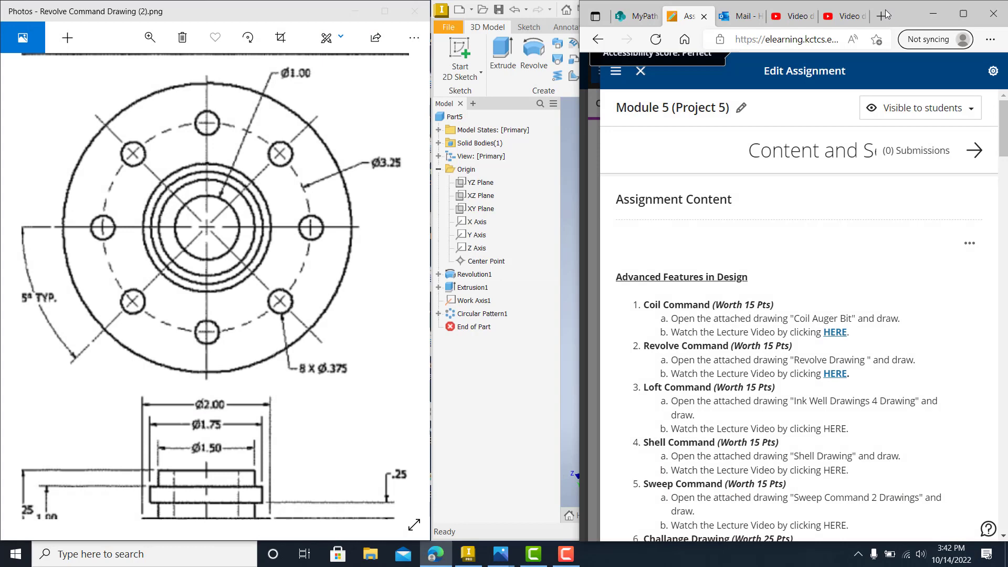
pyautogui.moveTo(910, 14); pyautogui.dragTo(3, 79)
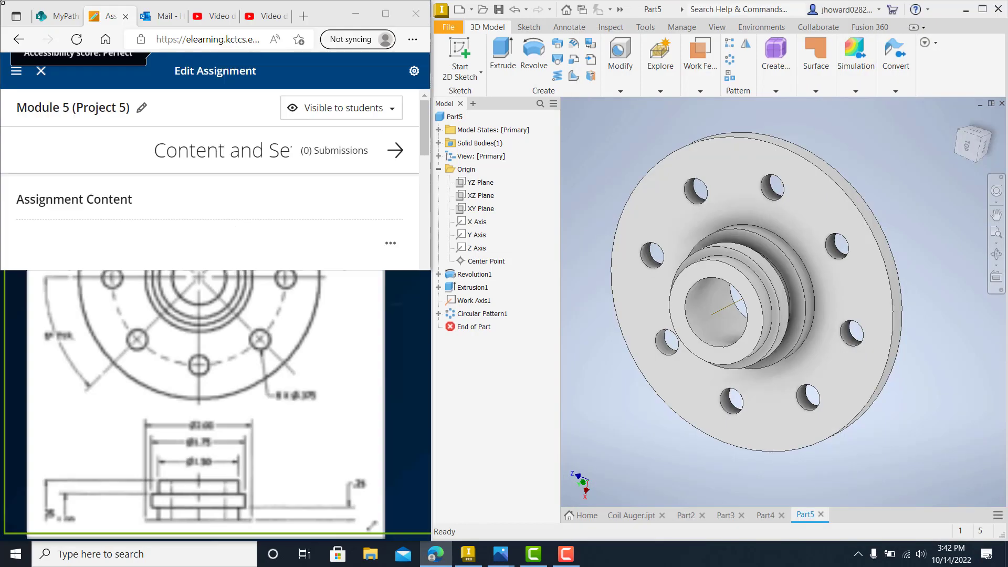
pyautogui.moveTo(169, 477)
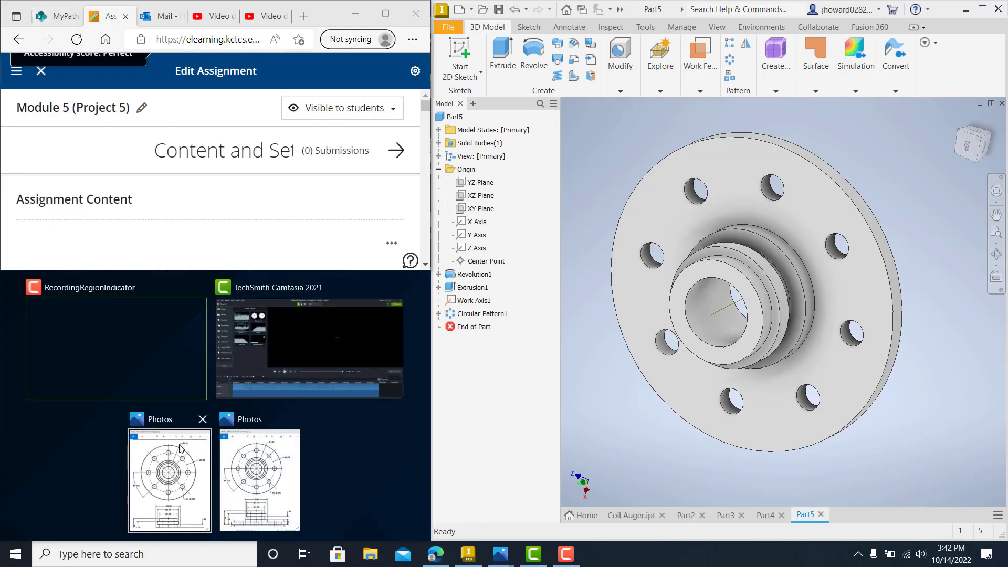
pyautogui.click(176, 460)
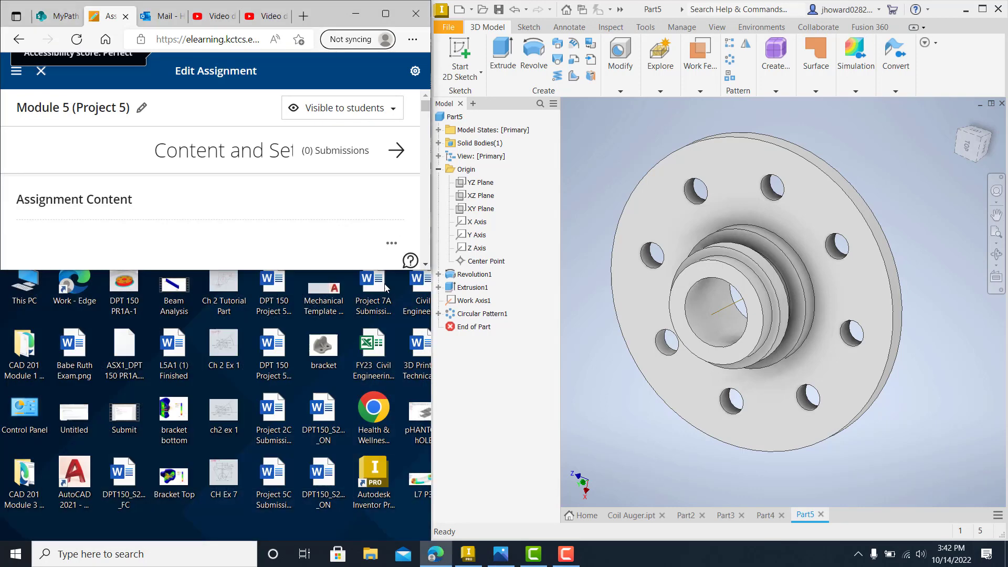
pyautogui.click(416, 218)
pyautogui.moveTo(321, 272); pyautogui.dragTo(322, 527)
pyautogui.scroll(-5, 276, 314)
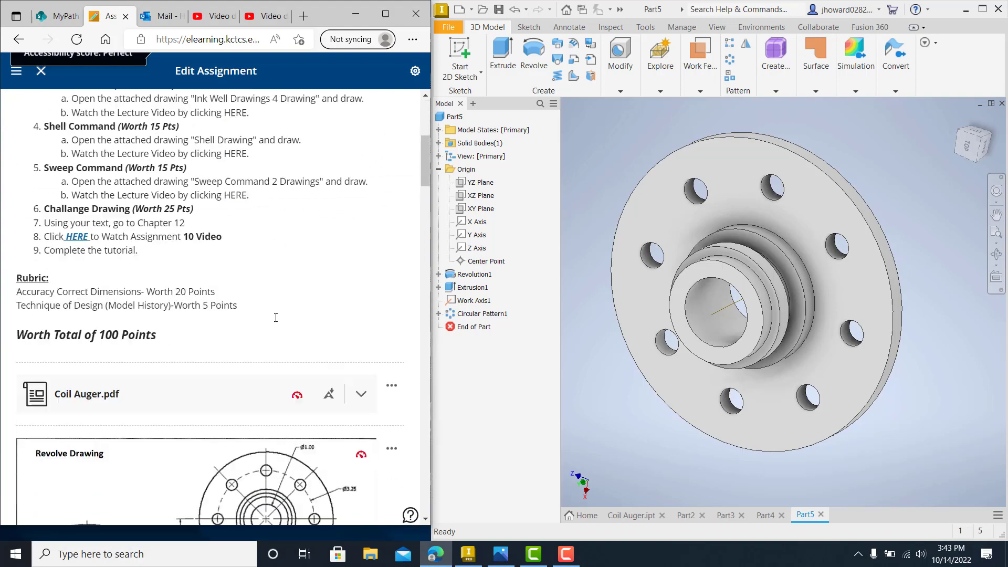
pyautogui.scroll(-5, 276, 313)
pyautogui.scroll(-5, 277, 312)
pyautogui.scroll(-5, 275, 331)
pyautogui.scroll(-5, 272, 363)
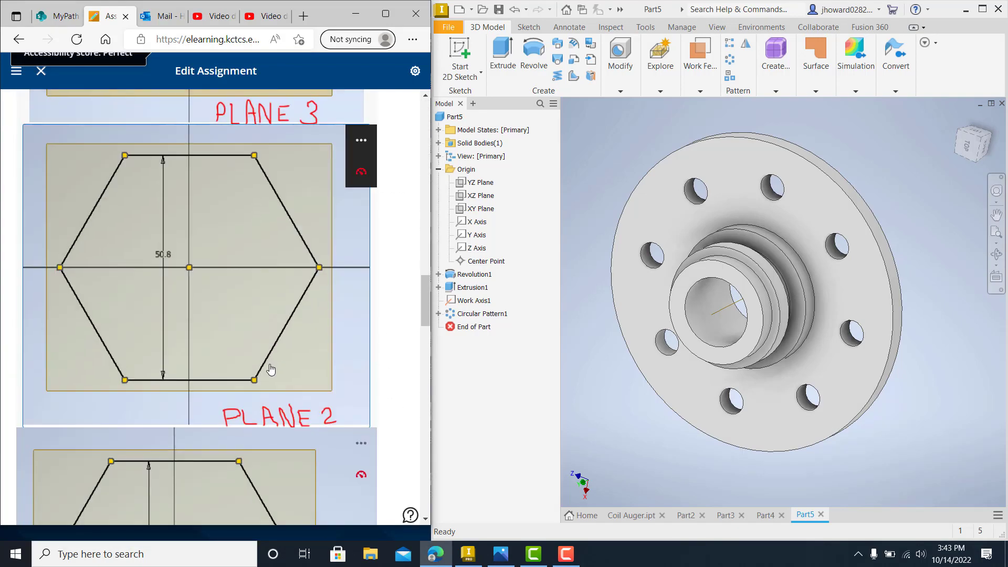
pyautogui.scroll(-5, 273, 361)
pyautogui.scroll(-5, 273, 362)
pyautogui.scroll(-2, 274, 362)
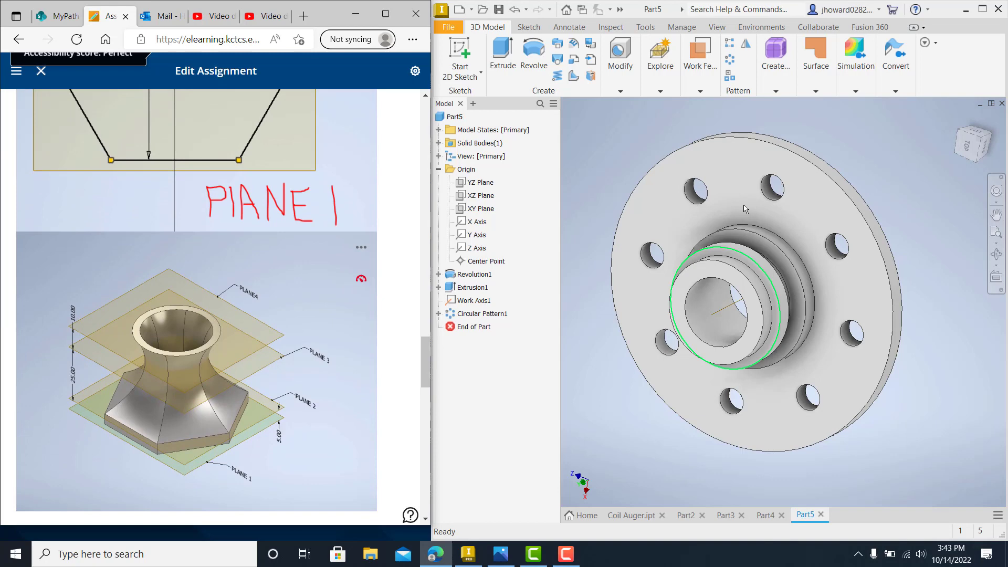
# Step: Create a new part from a metric template
pyautogui.click(457, 27)
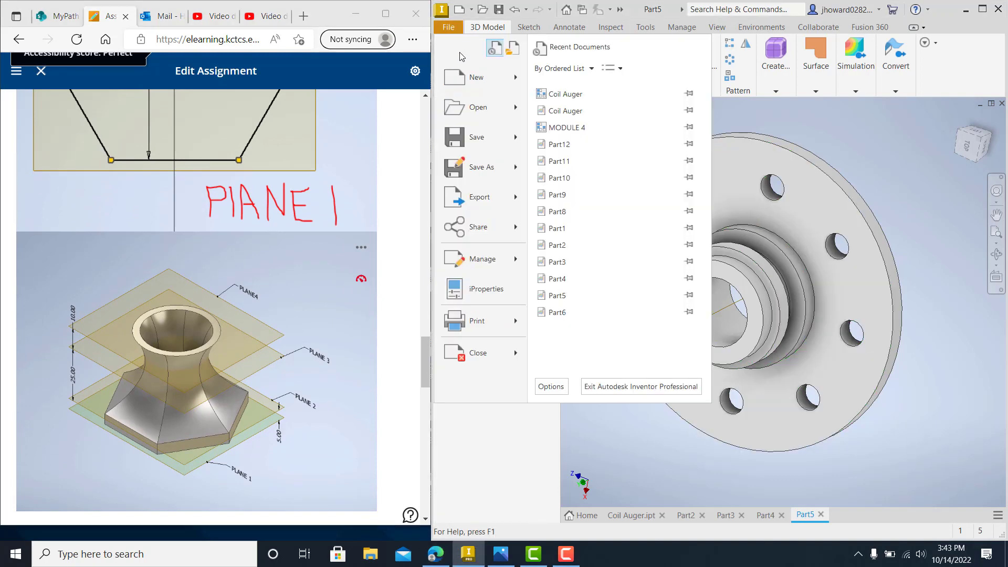
pyautogui.click(472, 77)
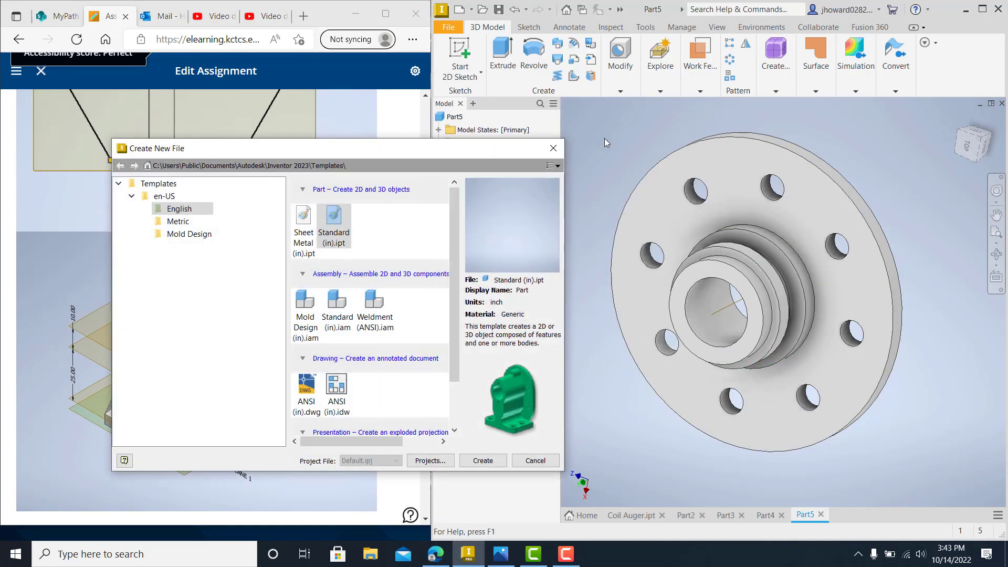
pyautogui.click(181, 222)
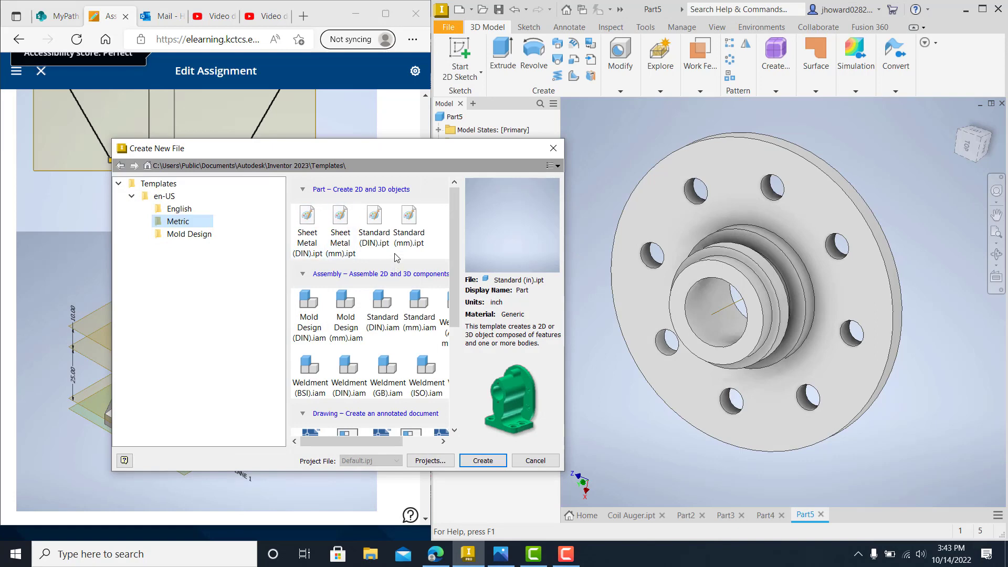
pyautogui.doubleClick(409, 229)
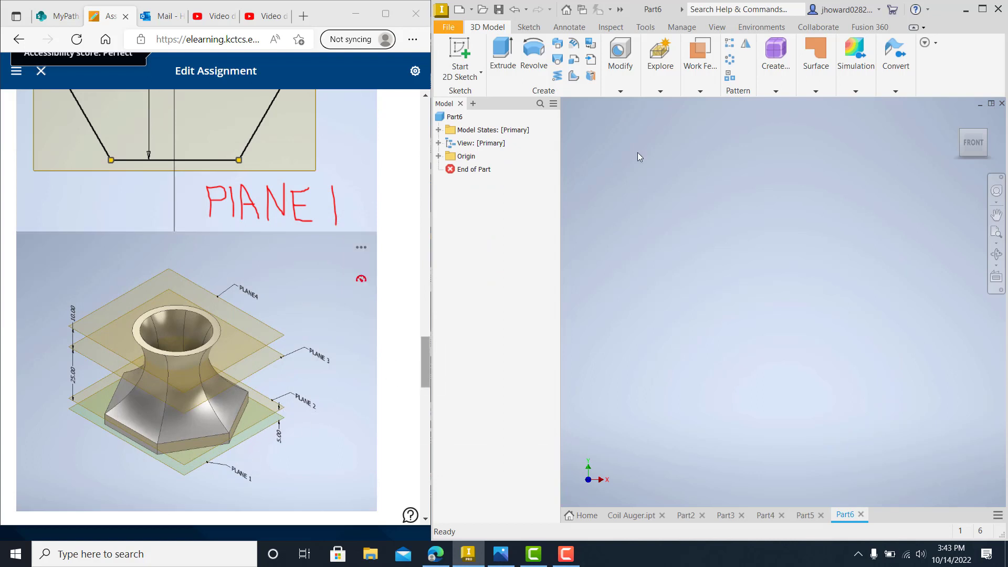
# Step: Start a 2D sketch on the XY plane and turn on the XY plane's visibility
pyautogui.click(470, 80)
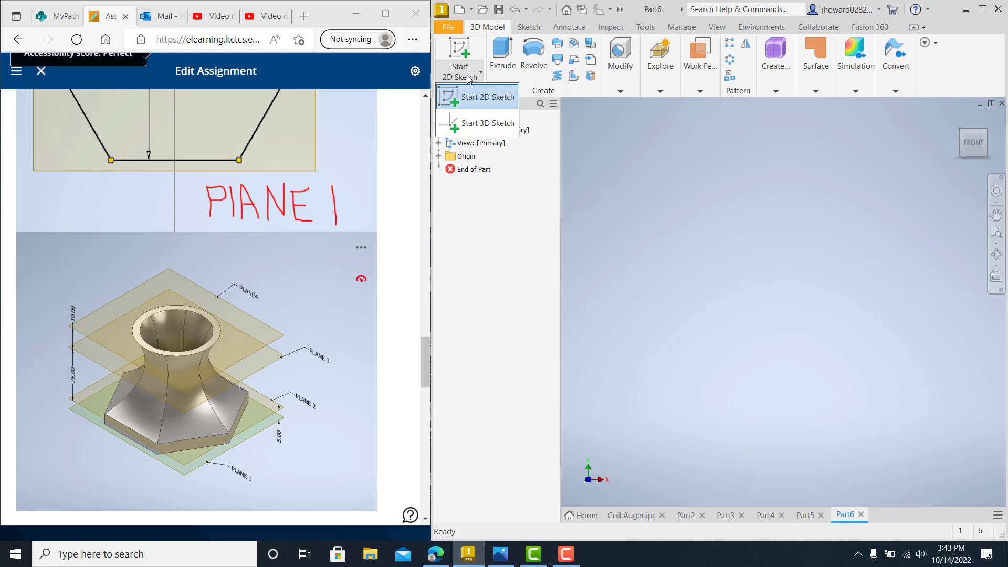
pyautogui.click(479, 98)
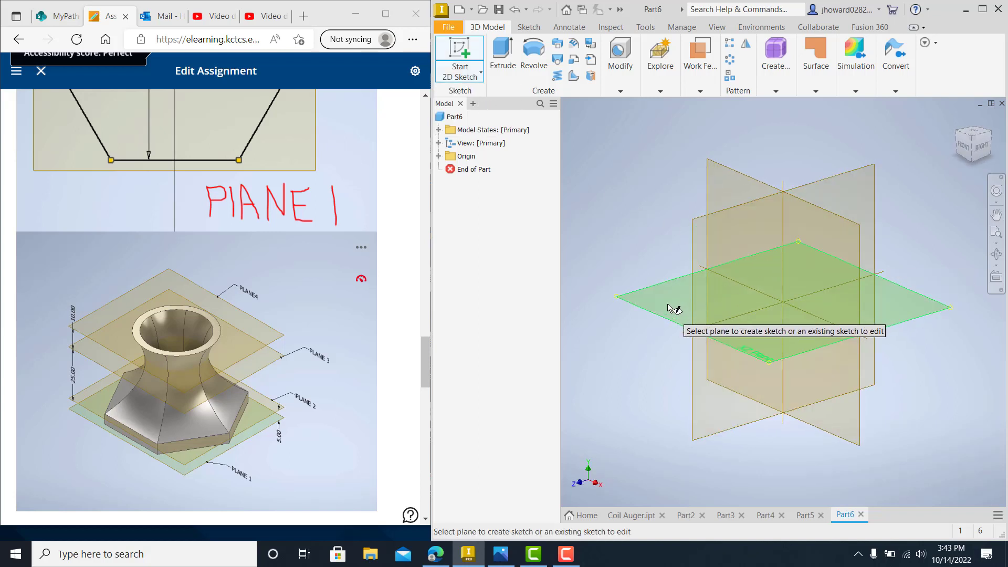
pyautogui.click(713, 176)
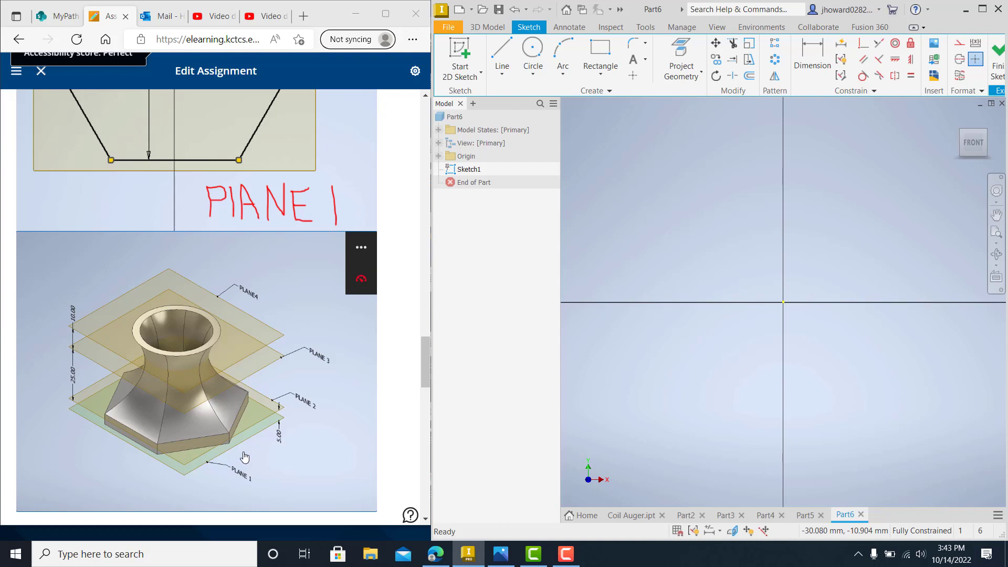
pyautogui.click(438, 157)
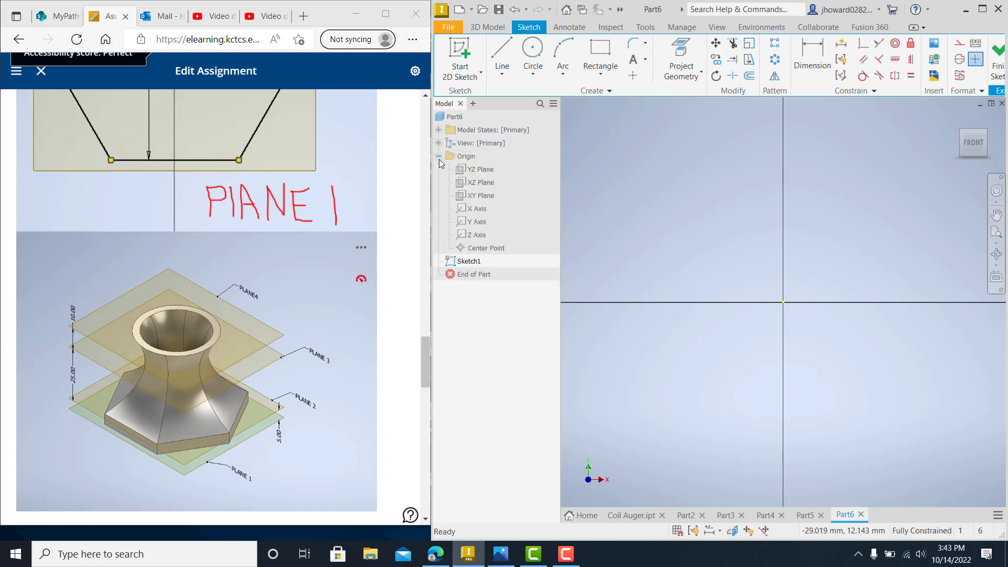
pyautogui.click(482, 197)
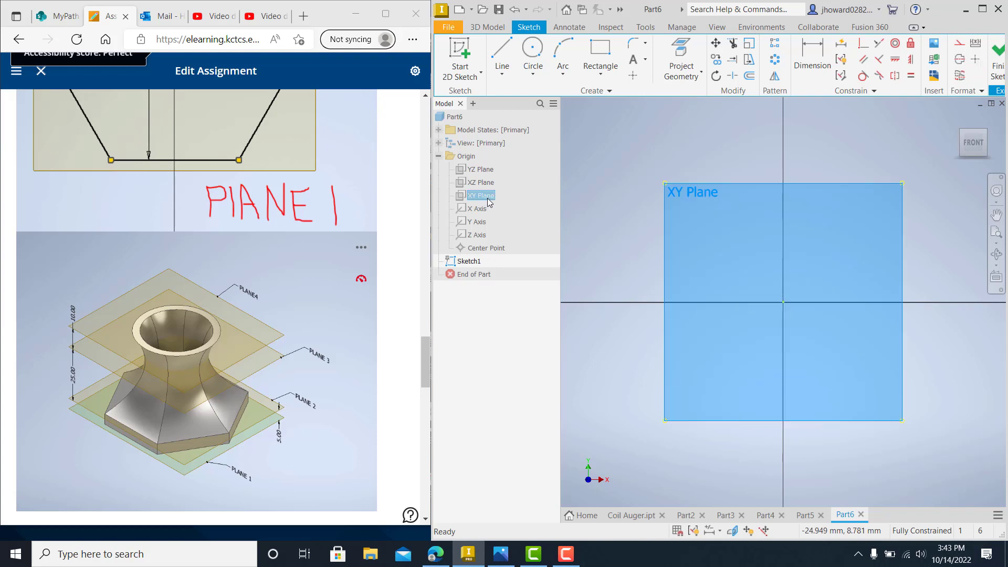
pyautogui.rightClick(489, 199)
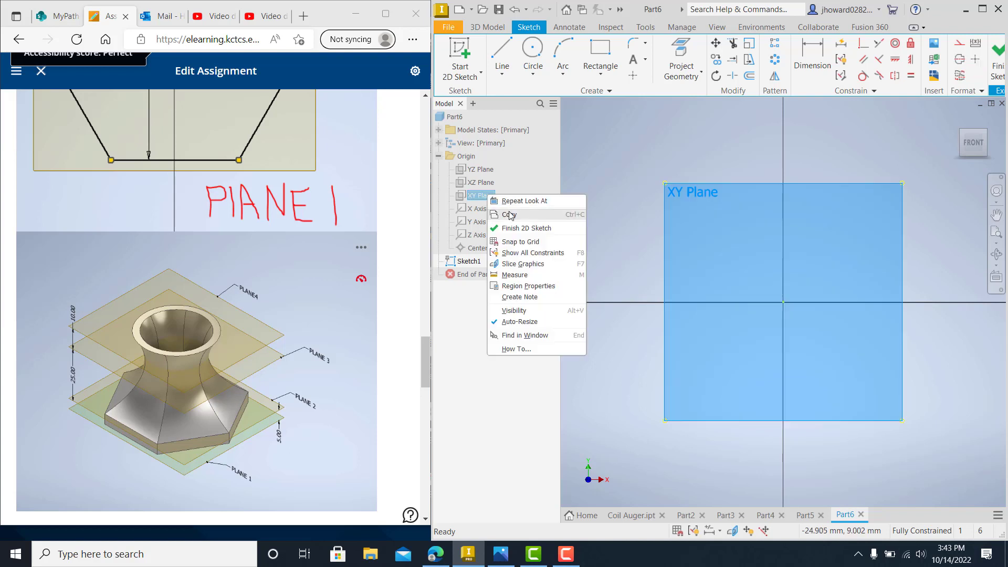
pyautogui.click(531, 312)
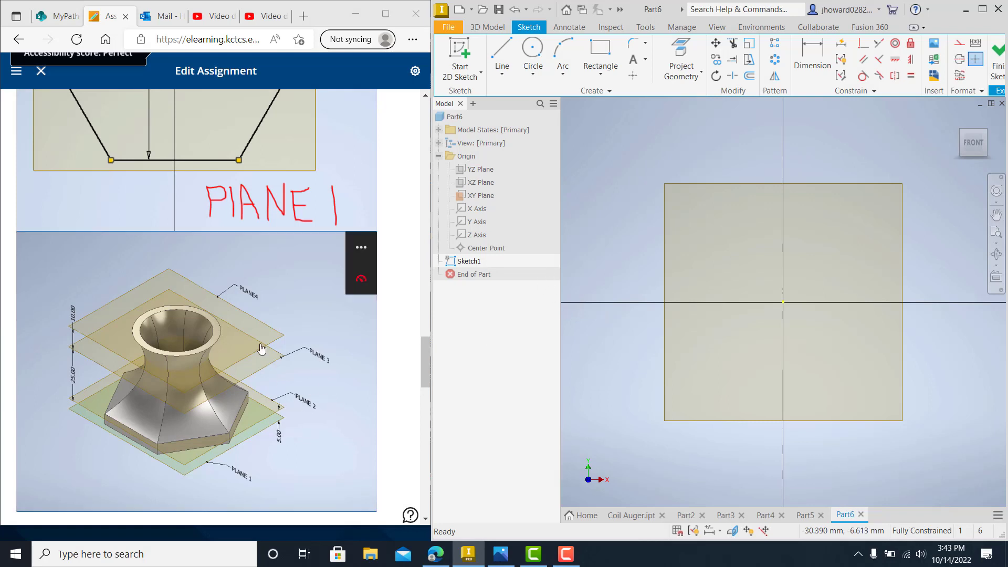
pyautogui.scroll(3, 261, 349)
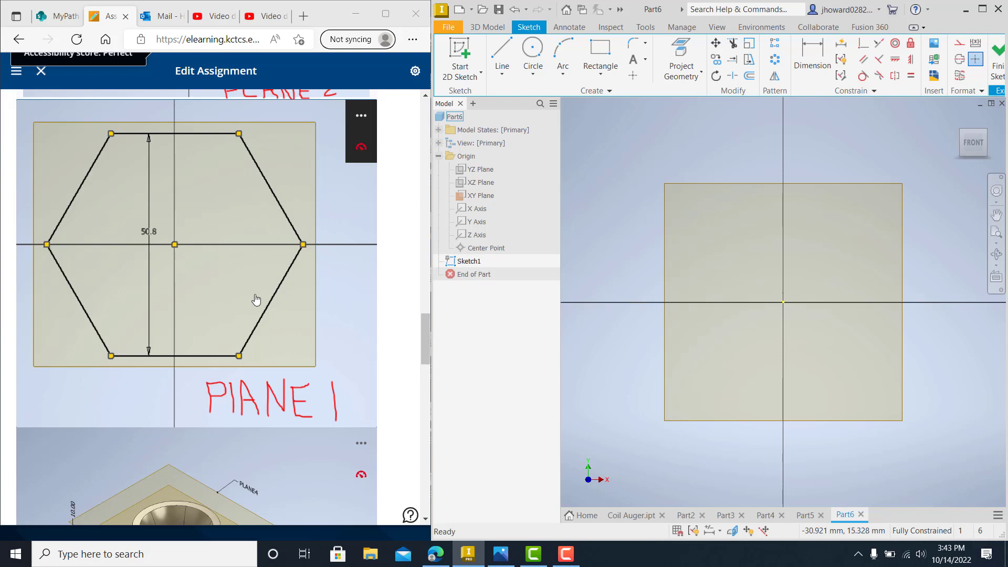
# Step: Draw a six-sided polygon centred on the sketch origin
pyautogui.click(600, 83)
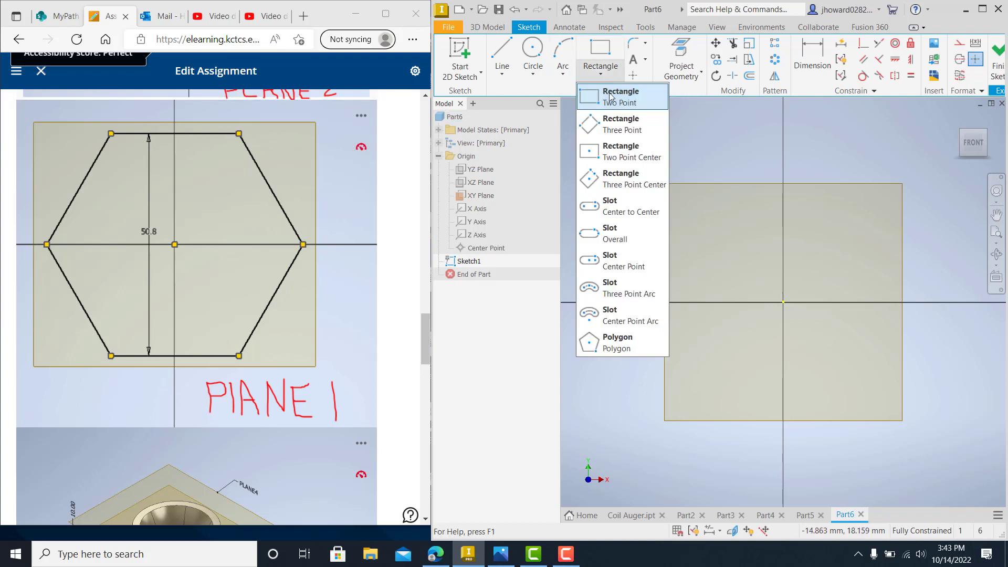
pyautogui.click(631, 339)
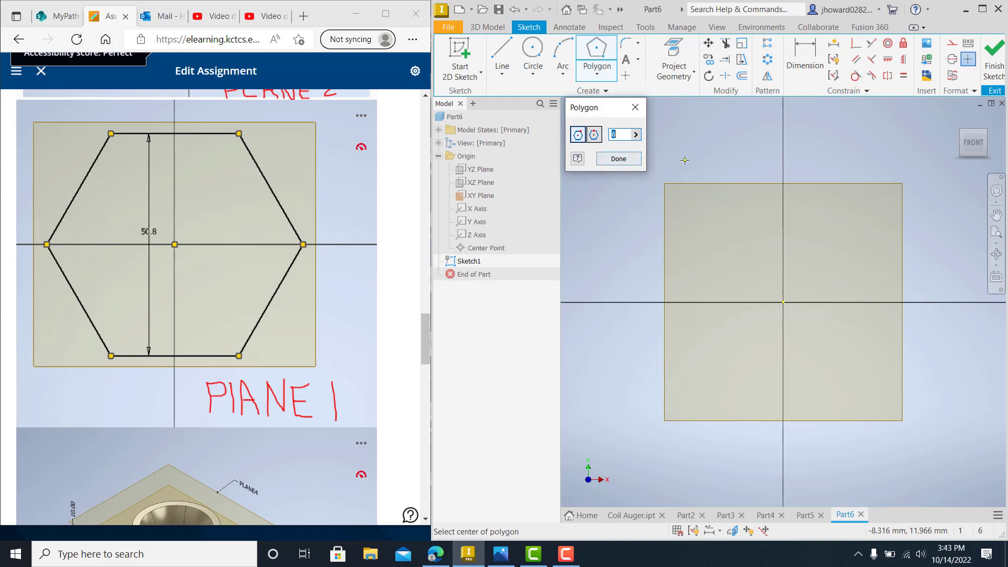
pyautogui.click(783, 303)
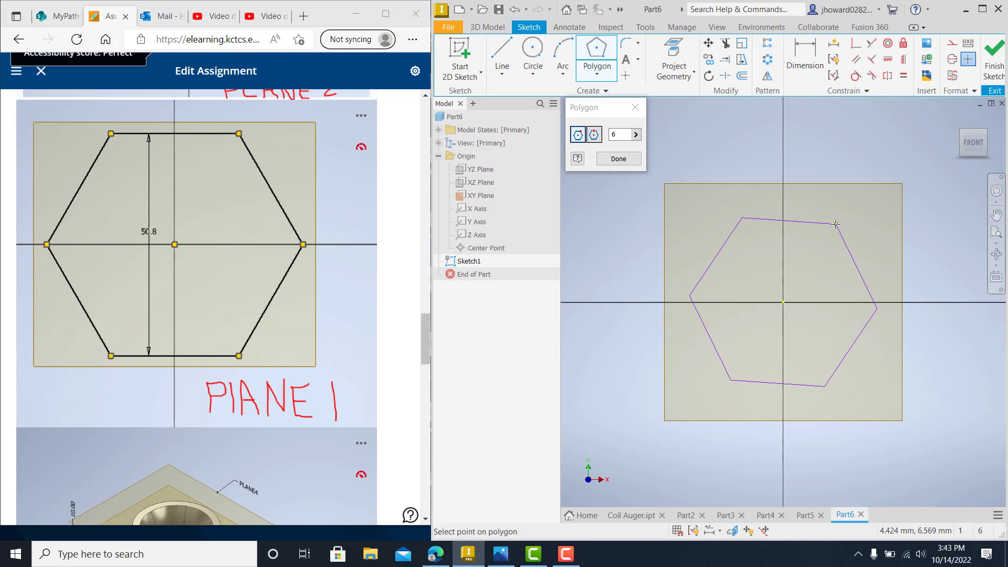
pyautogui.click(834, 216)
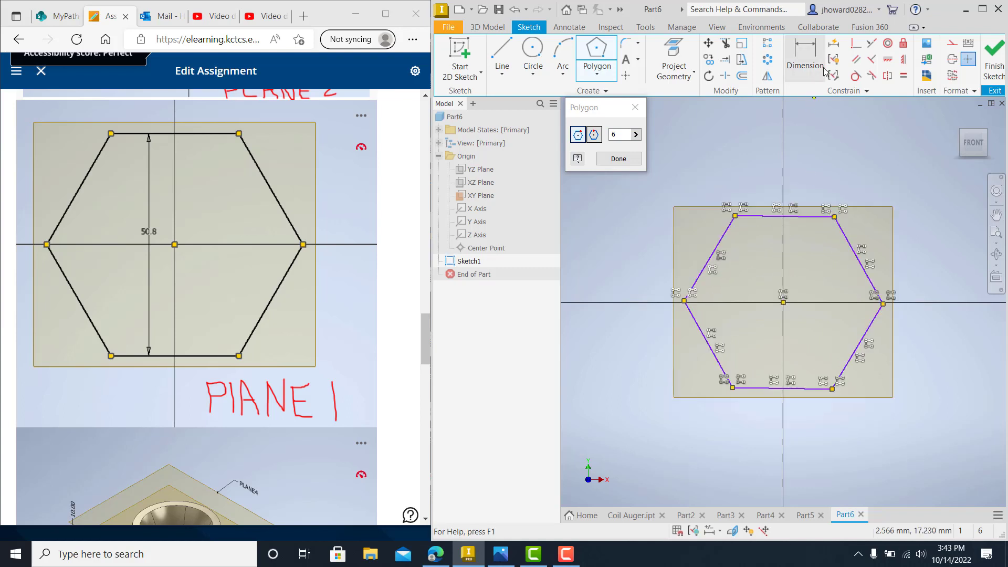
pyautogui.click(812, 61)
pyautogui.click(801, 215)
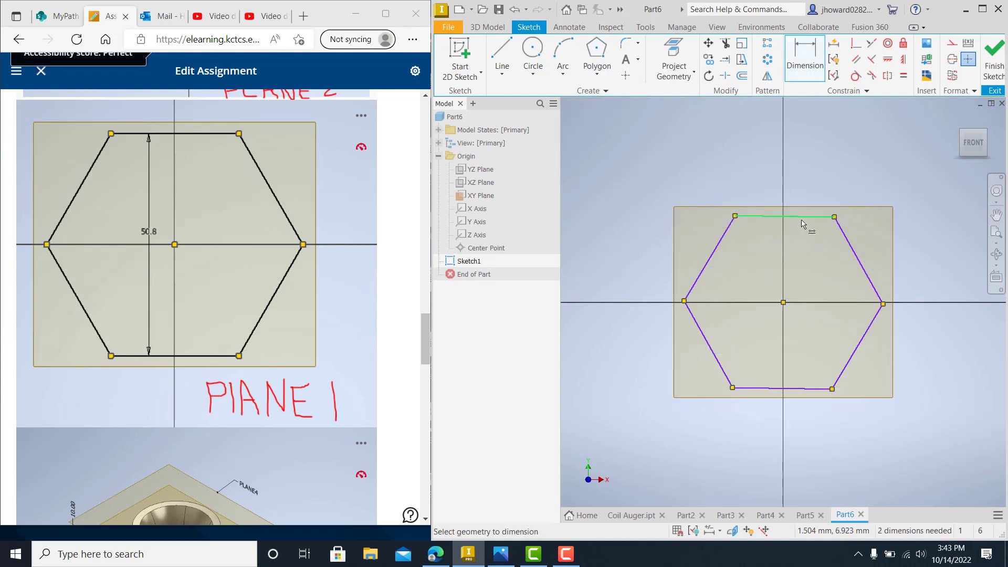
pyautogui.click(783, 303)
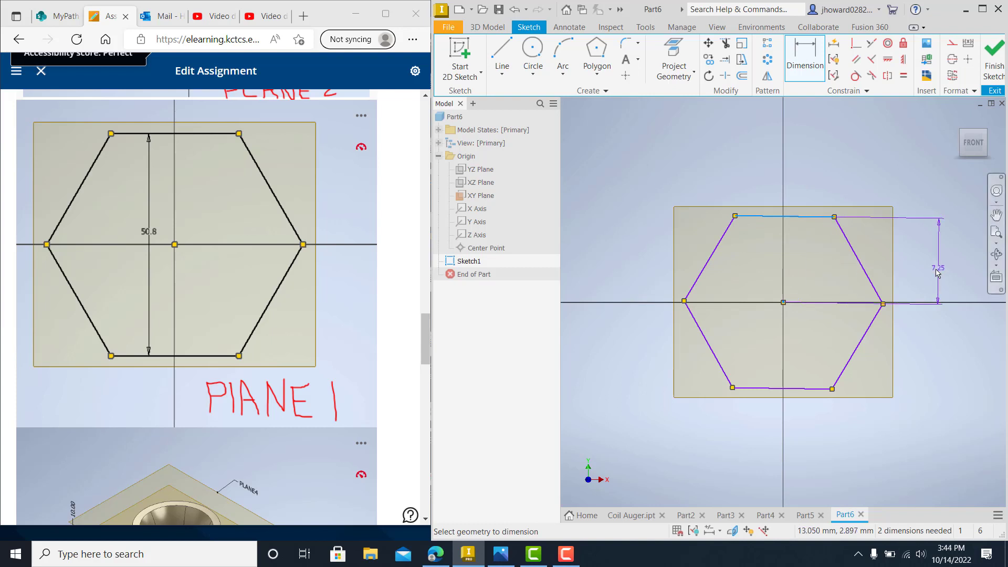
pyautogui.click(808, 53)
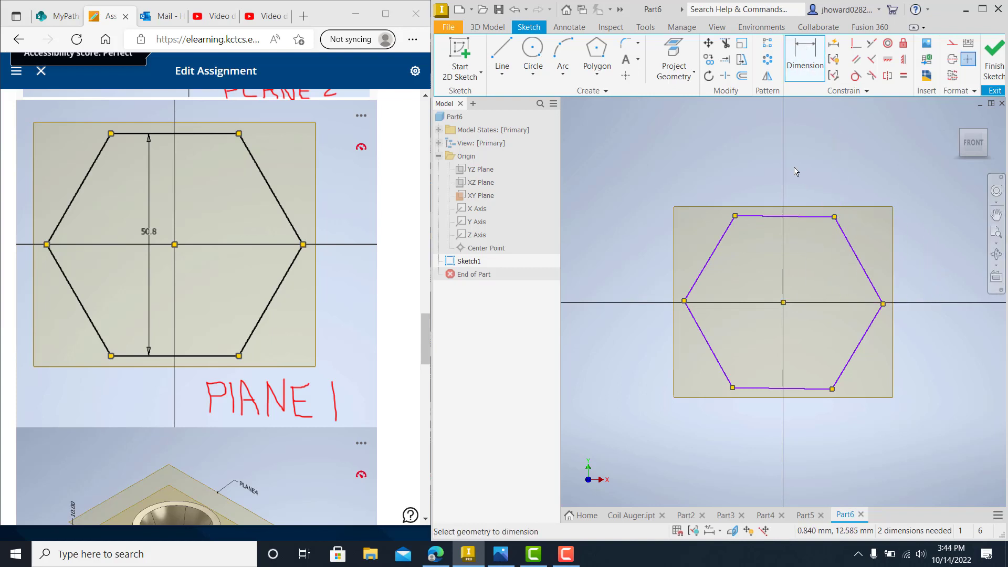
pyautogui.click(799, 217)
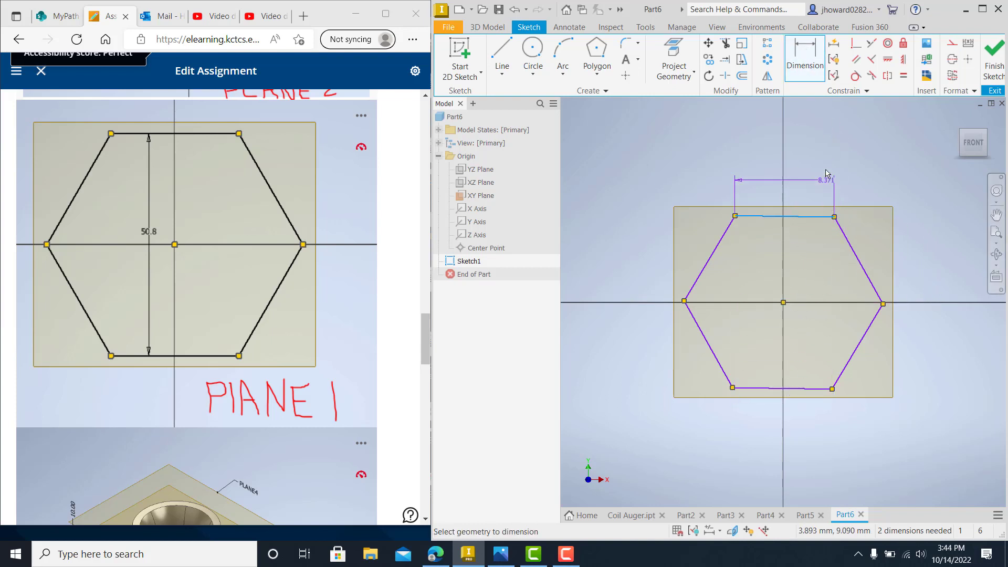
pyautogui.press('Escape')
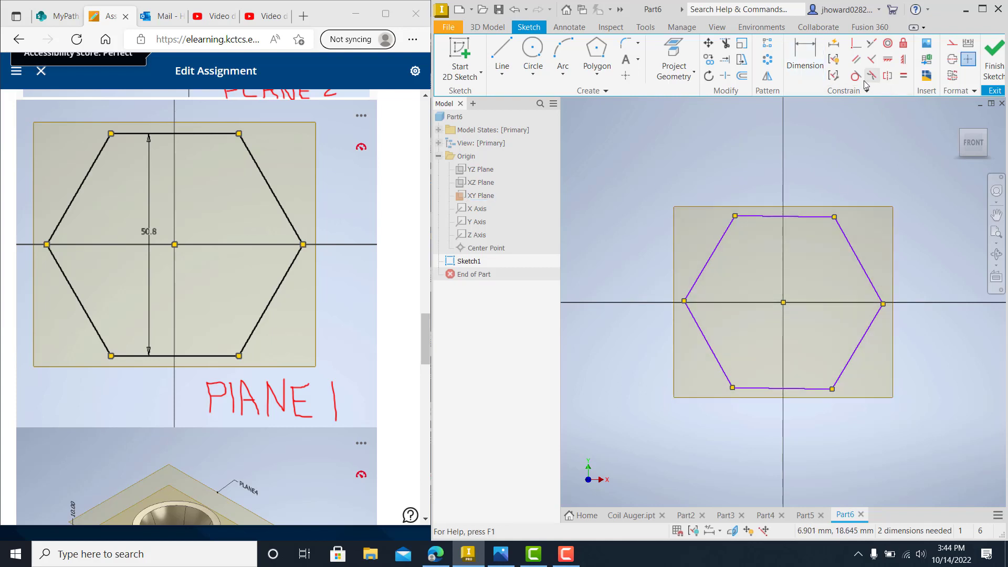
# Step: Constrain the hexagon's top edge horizontal and dimension it 50.8 mm across flats
pyautogui.click(888, 60)
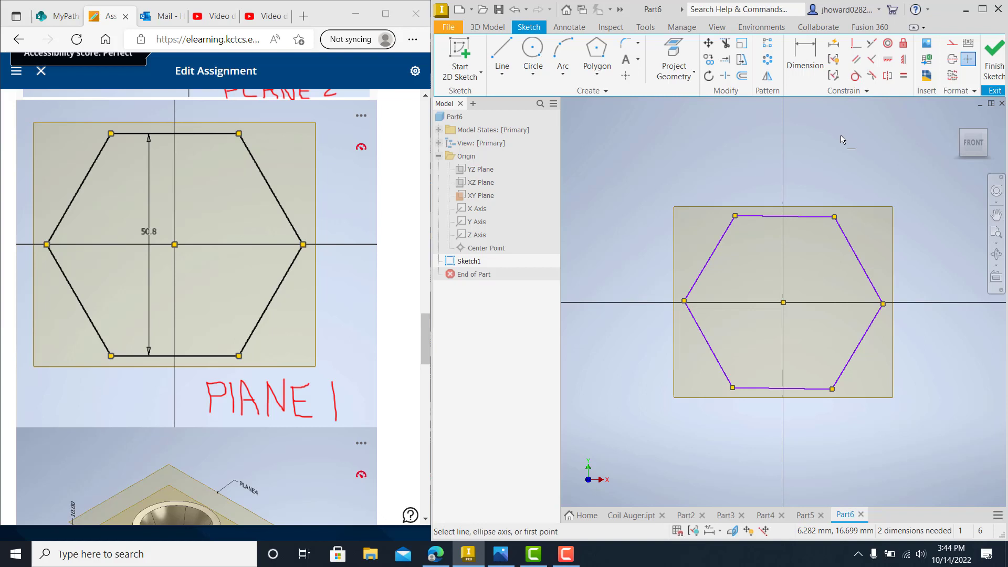
pyautogui.click(816, 218)
pyautogui.press('d')
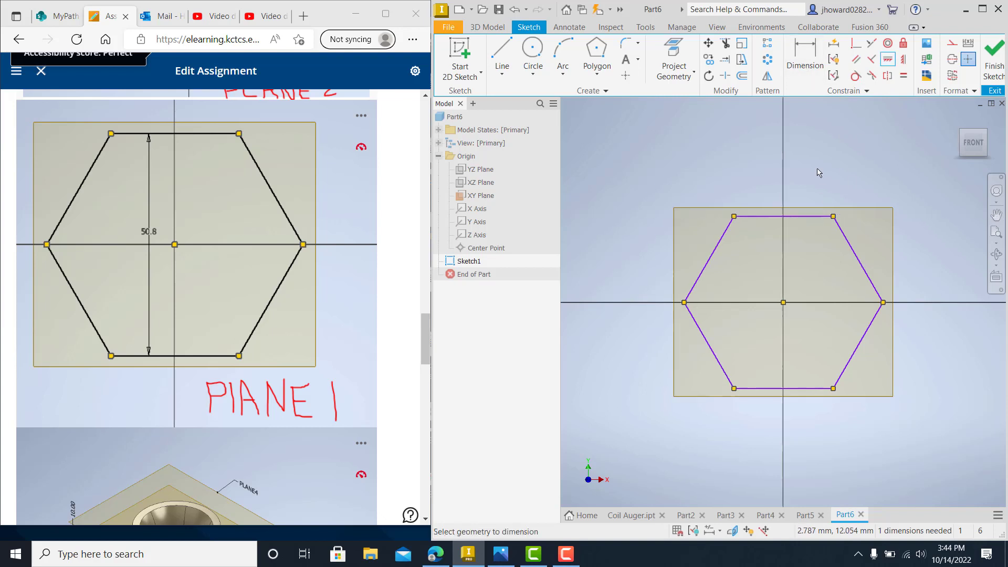
pyautogui.click(808, 217)
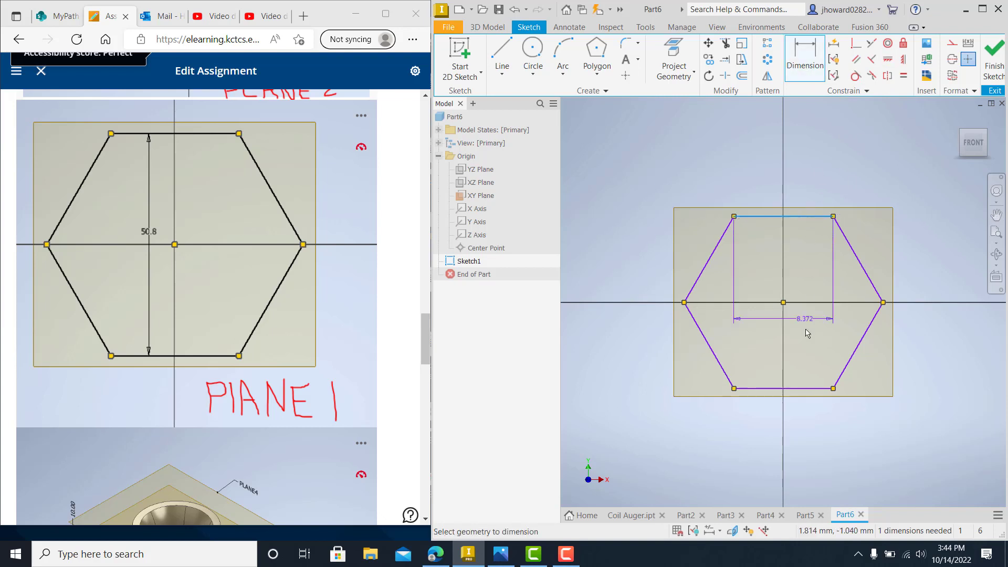
pyautogui.click(808, 388)
pyautogui.click(813, 342)
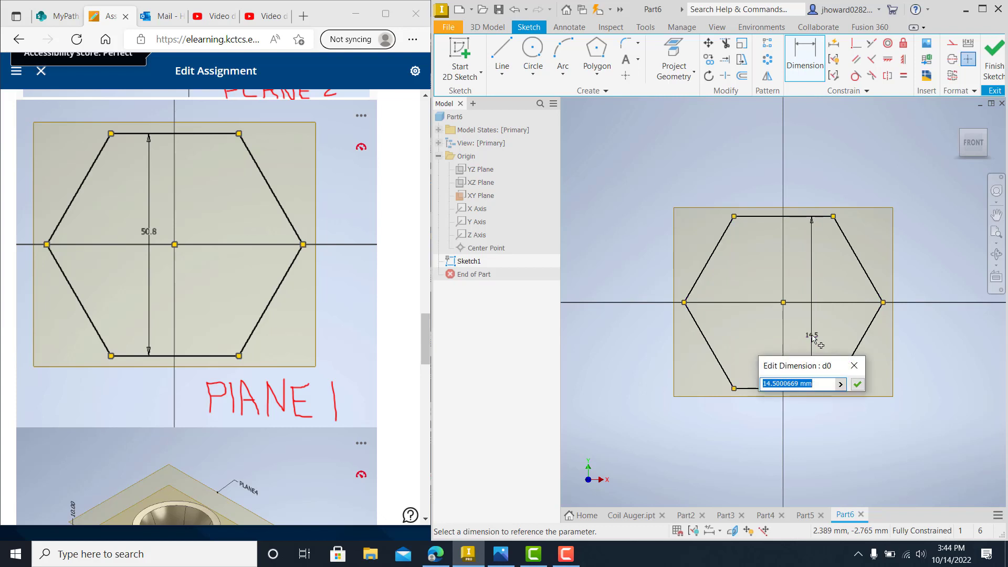
pyautogui.write('50.8')
pyautogui.press('Return')
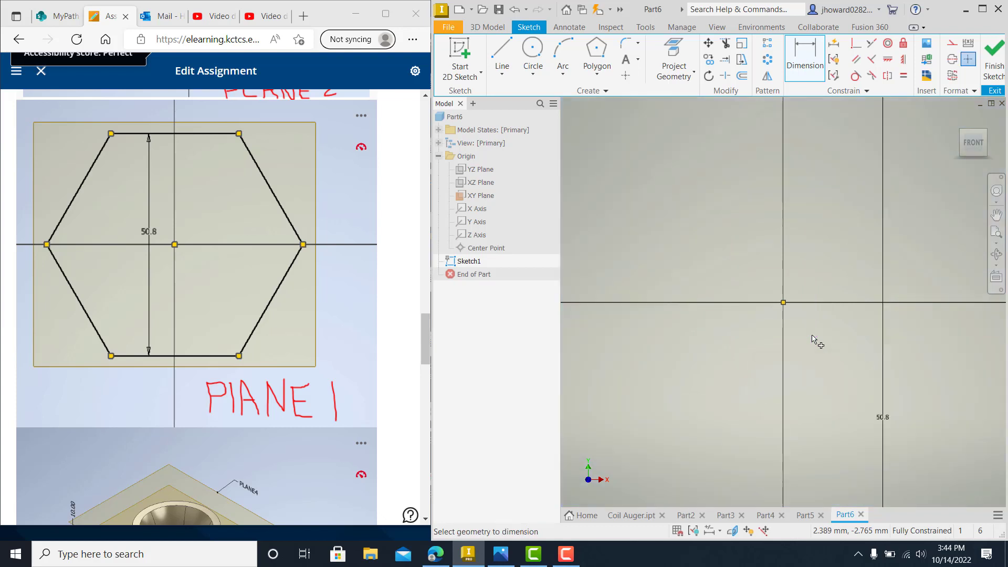
pyautogui.scroll(-3, 812, 343)
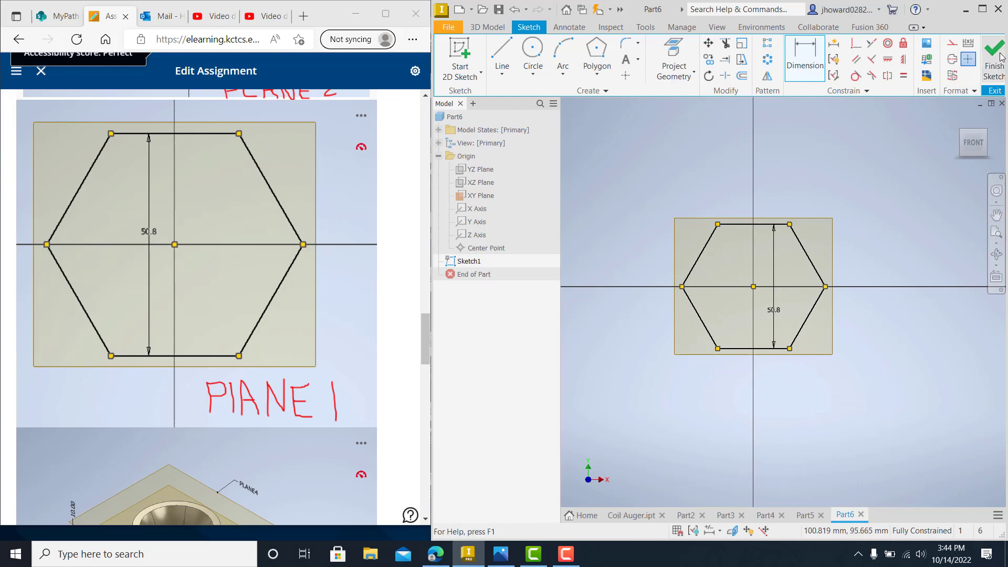
# Step: Finish the hexagon sketch and add Work Plane1 offset from the XY plane
pyautogui.press('F6')
pyautogui.hotkey('ctrl', 'Return')
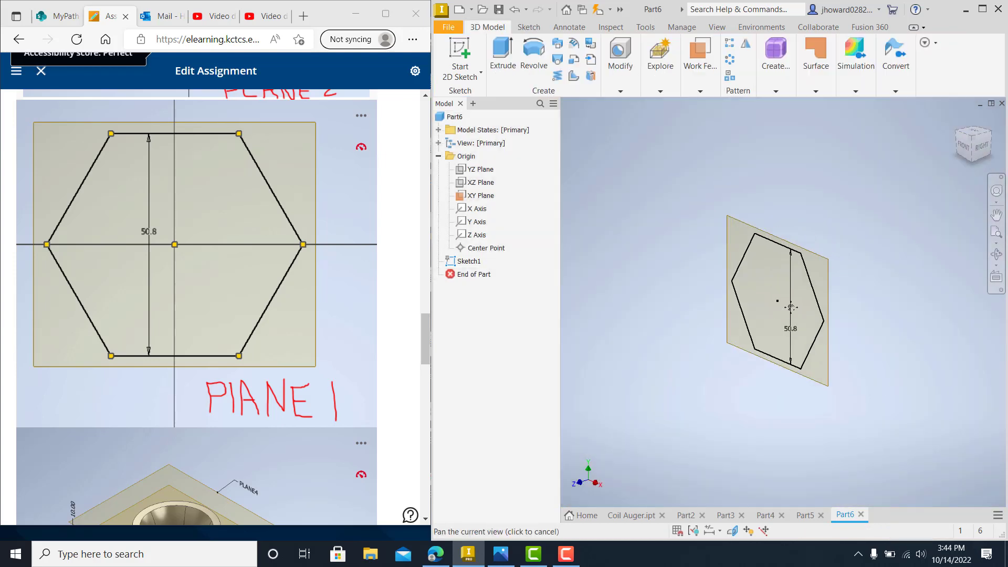
pyautogui.scroll(-3, 353, 350)
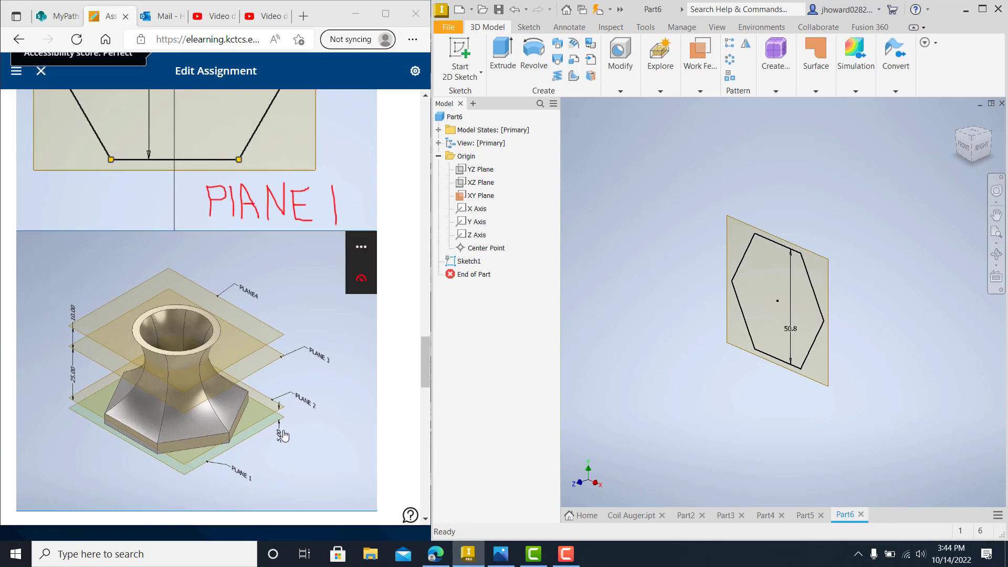
pyautogui.click(697, 71)
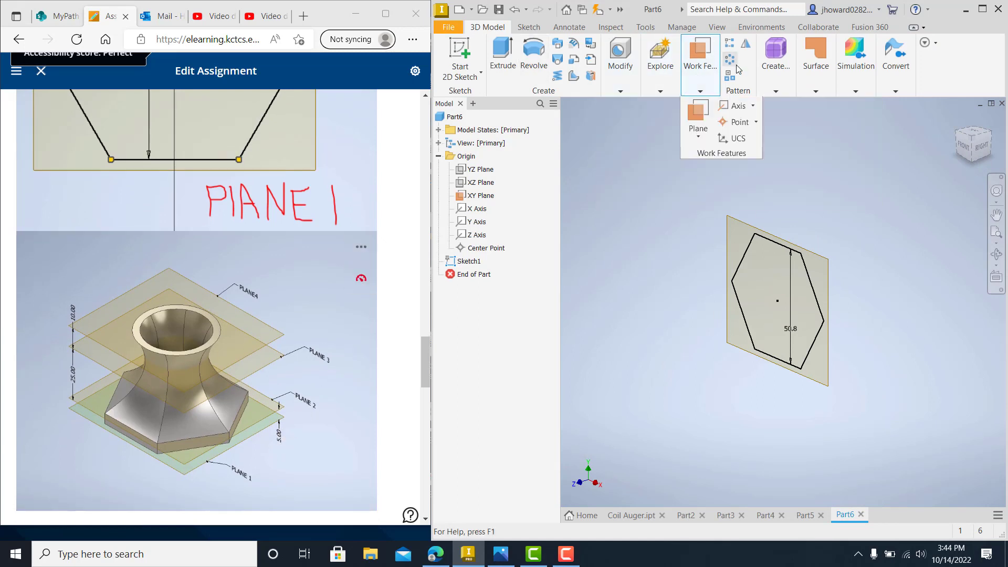
pyautogui.click(698, 131)
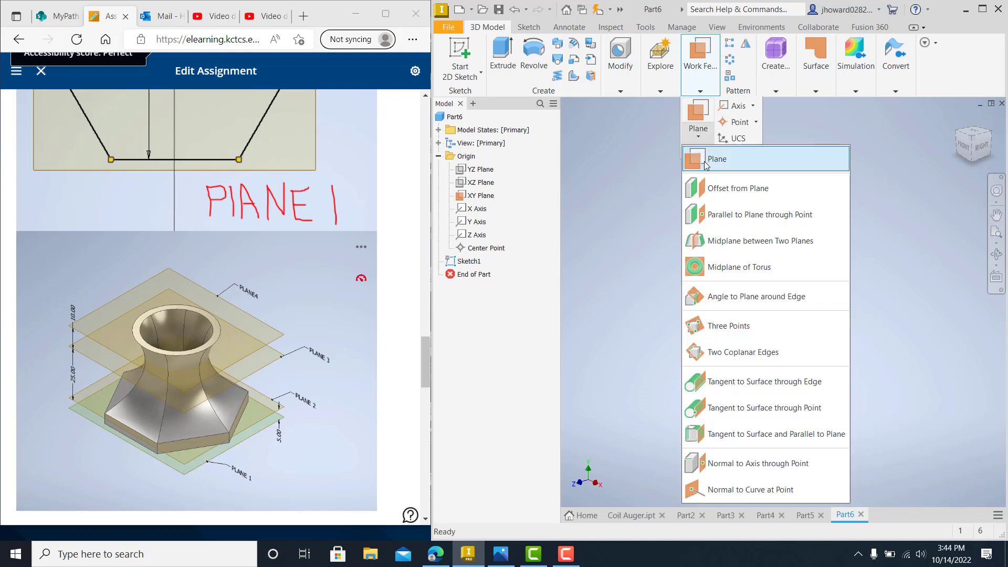
pyautogui.click(727, 190)
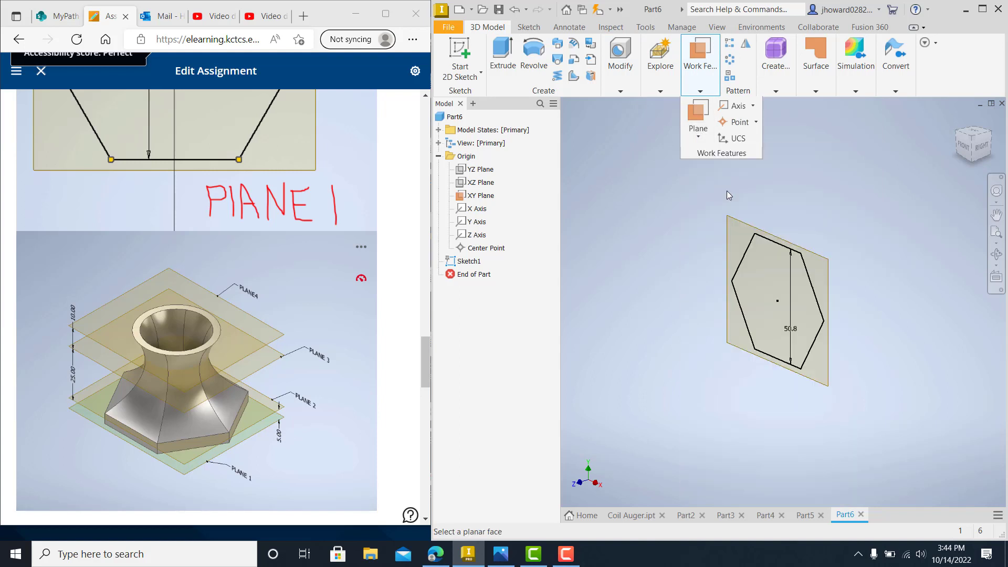
pyautogui.click(738, 226)
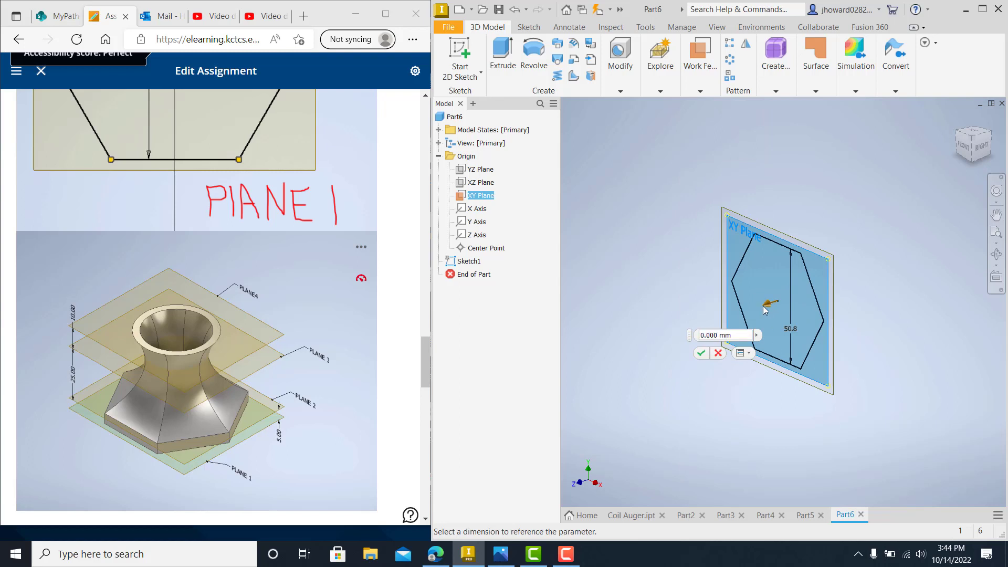
pyautogui.moveTo(767, 306); pyautogui.dragTo(753, 312)
pyautogui.write('5')
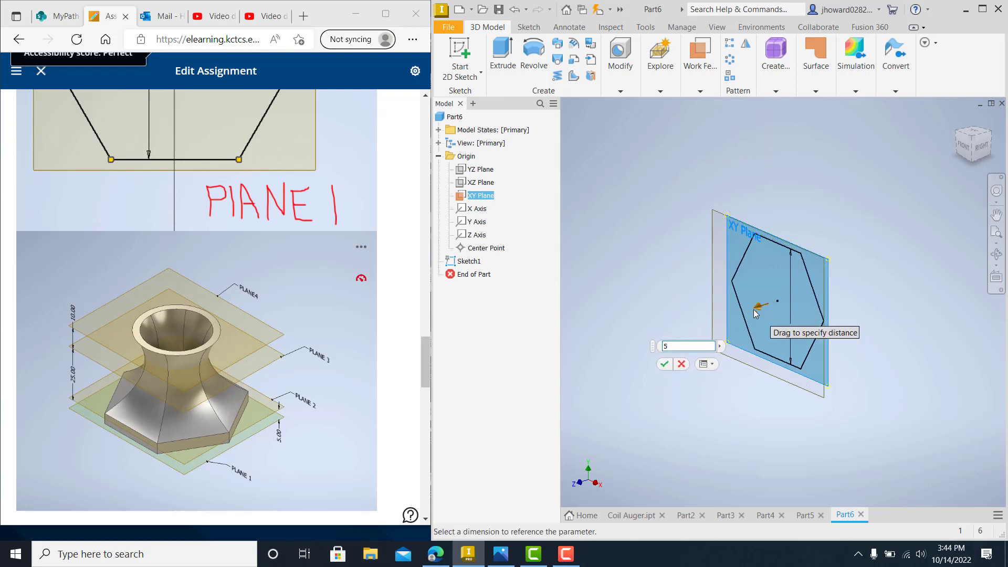
pyautogui.press('Return')
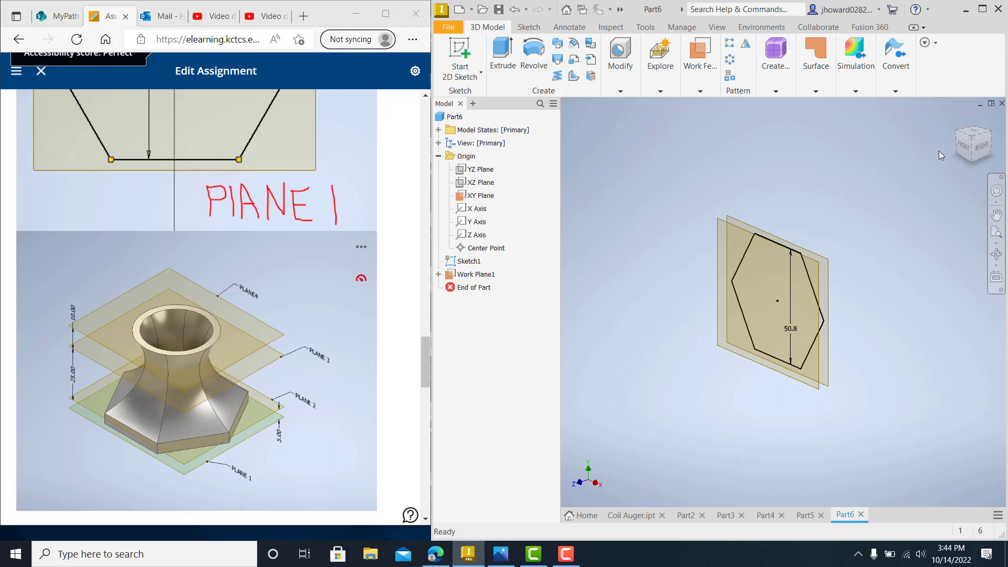
pyautogui.scroll(-3, 766, 249)
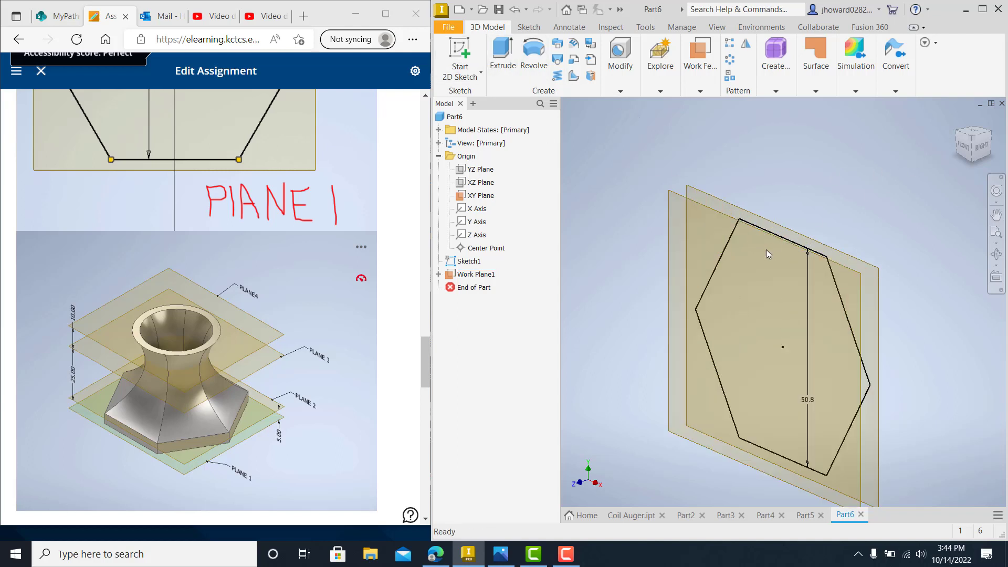
pyautogui.keyDown('shift'); pyautogui.moveTo(797, 208); pyautogui.dragTo(757, 203, button='middle'); pyautogui.keyUp('shift')
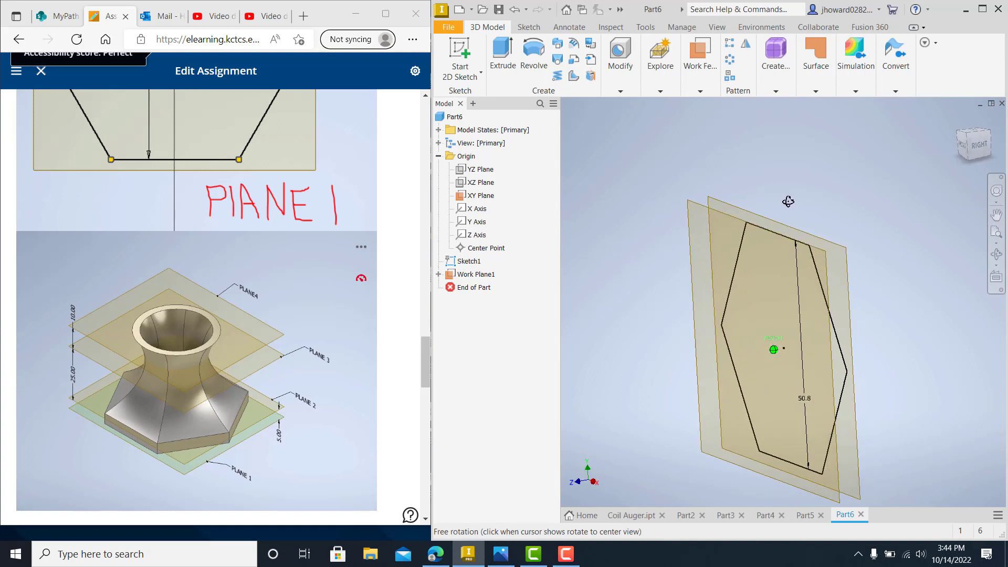
# Step: Start a new 2D sketch on Work Plane1
pyautogui.click(465, 77)
pyautogui.click(473, 96)
pyautogui.click(697, 206)
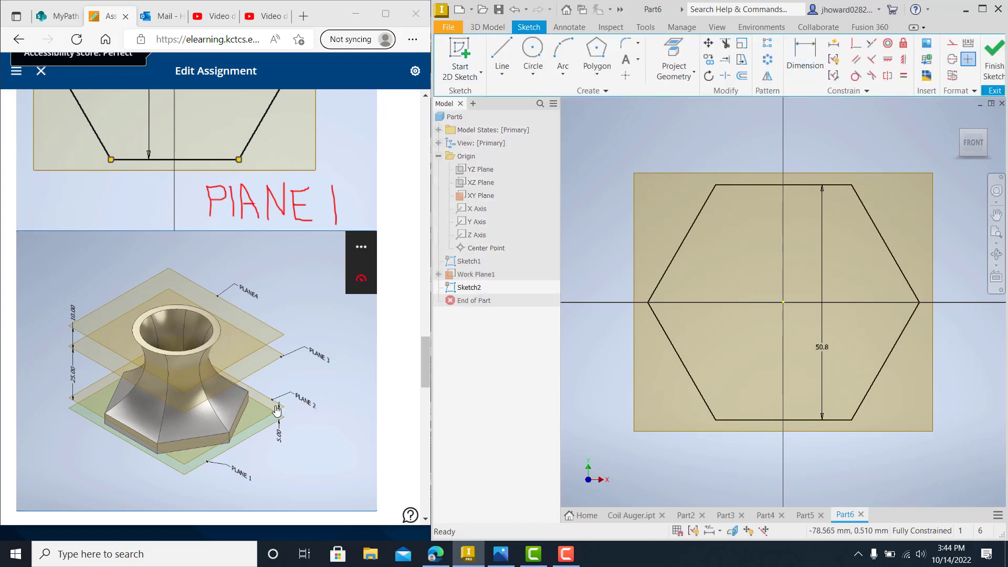
pyautogui.scroll(4, 271, 401)
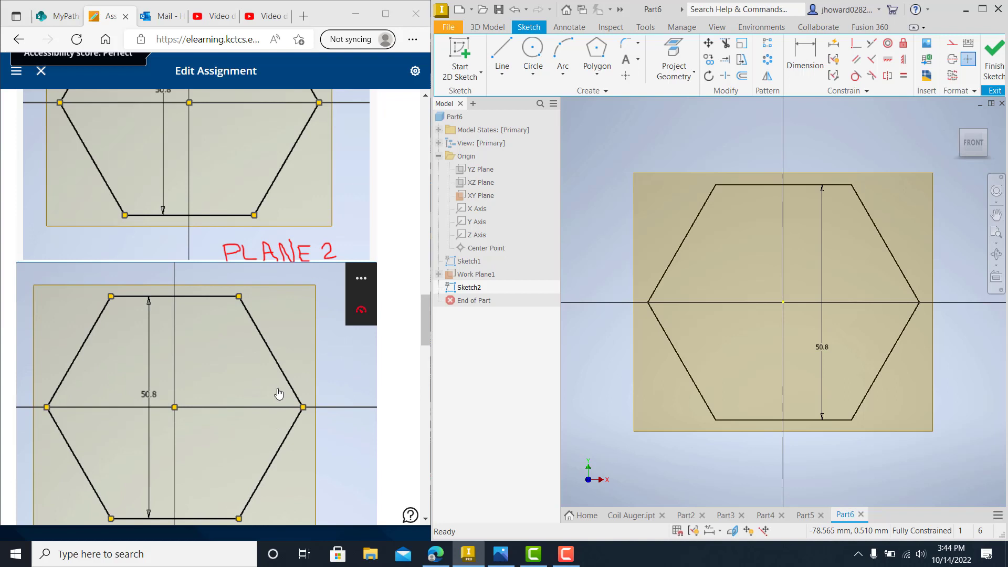
pyautogui.scroll(2, 277, 394)
pyautogui.scroll(1, 237, 263)
pyautogui.scroll(-2, 197, 253)
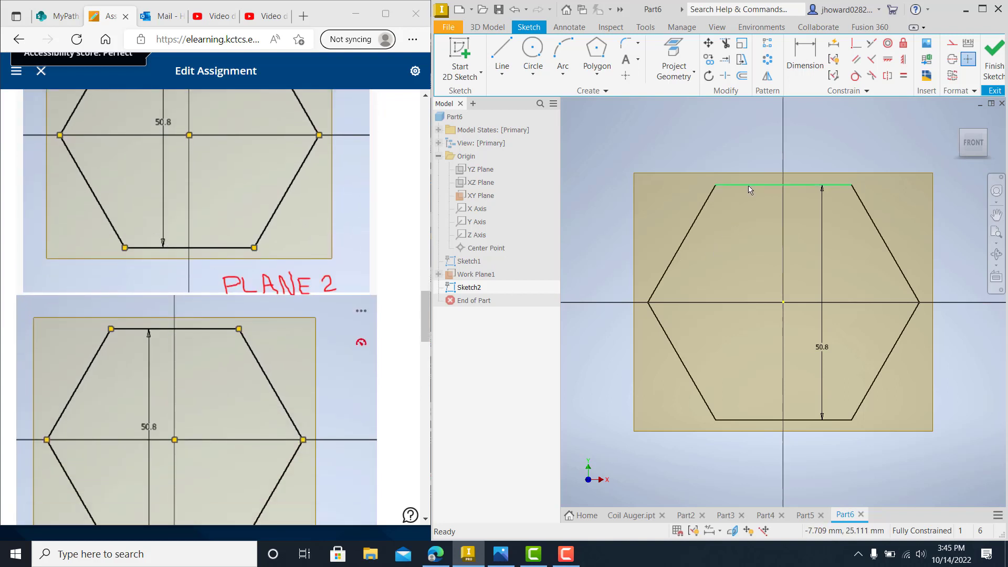
# Step: Project all six hexagon edges from Sketch1 and finish Sketch2
pyautogui.click(663, 80)
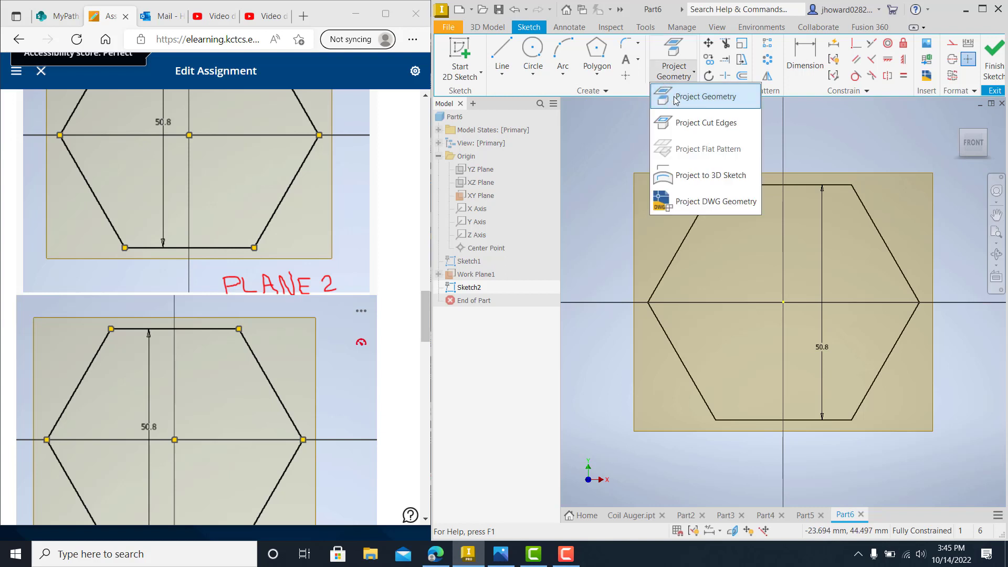
pyautogui.click(670, 96)
pyautogui.click(717, 195)
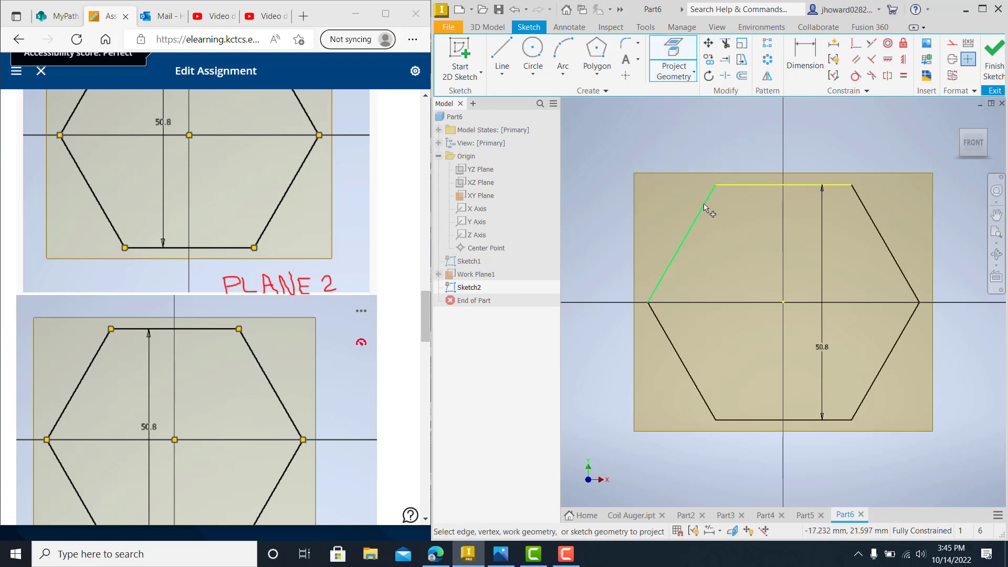
pyautogui.click(685, 369)
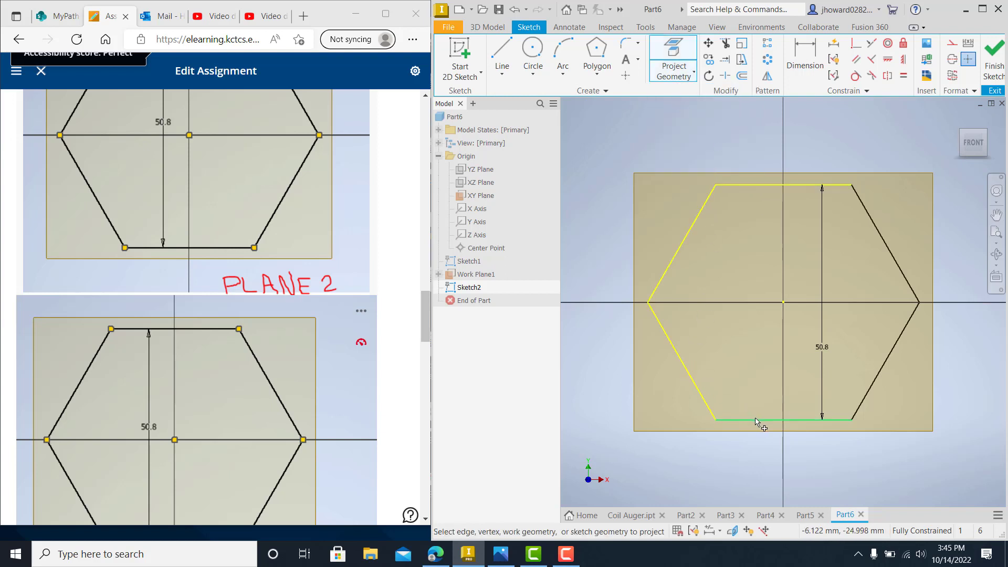
pyautogui.click(757, 420)
pyautogui.click(879, 375)
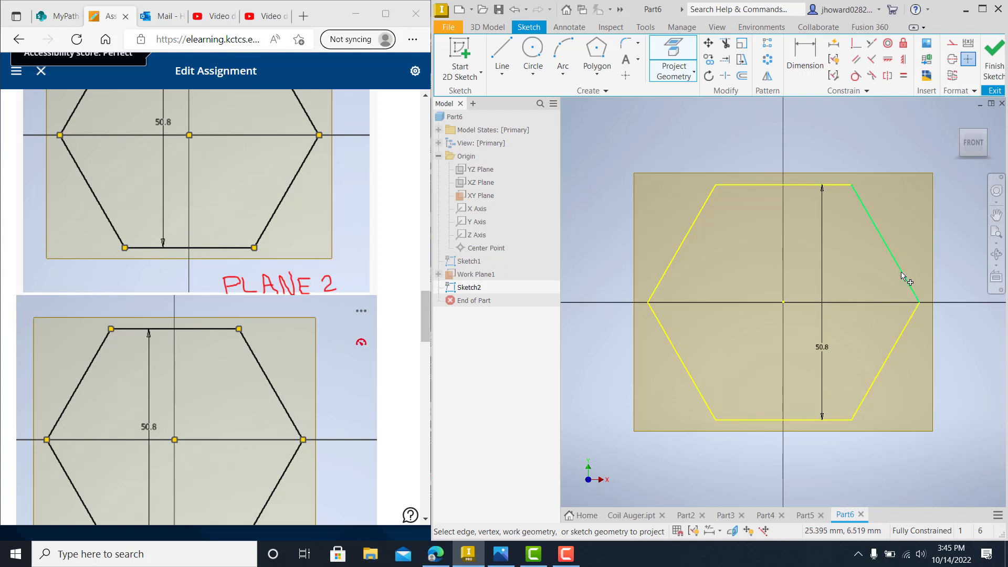
pyautogui.click(904, 272)
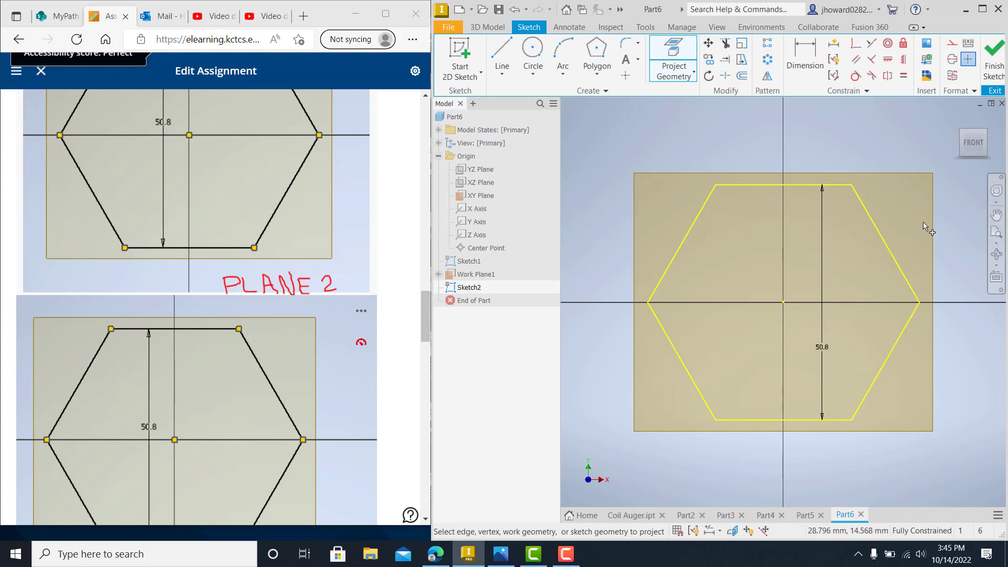
pyautogui.click(992, 62)
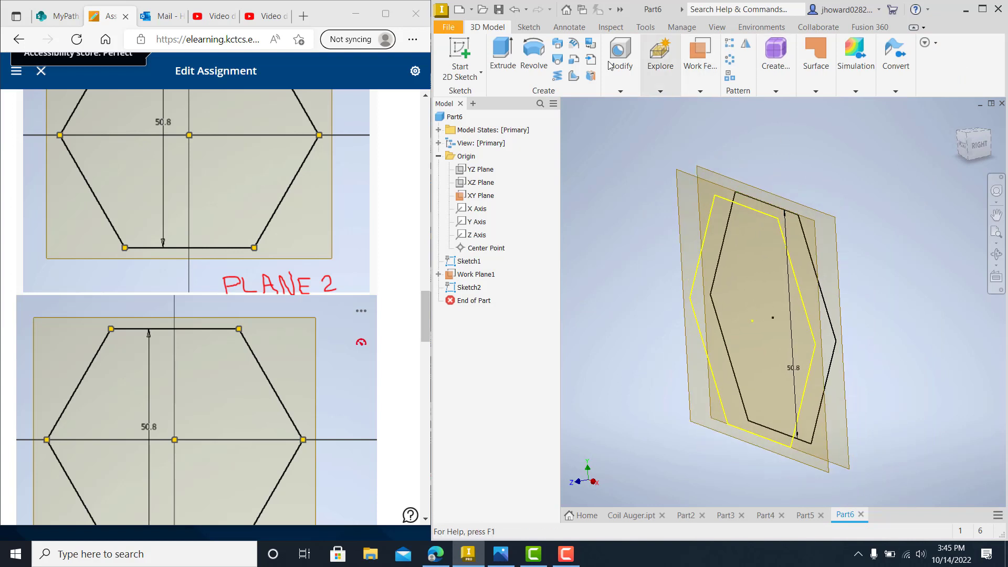
# Step: Create Work Plane2 offset 25 mm from Work Plane1
pyautogui.click(704, 79)
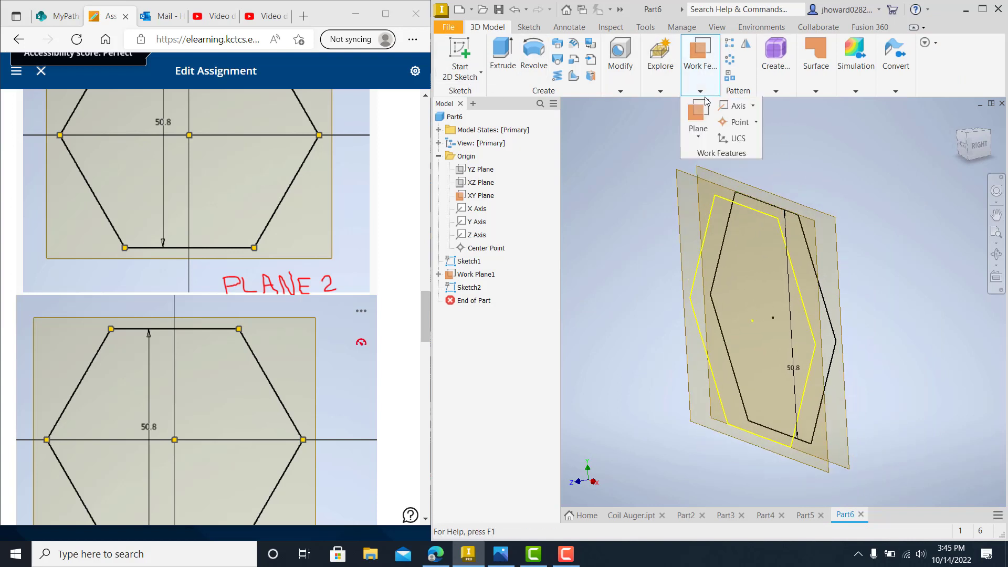
pyautogui.click(698, 126)
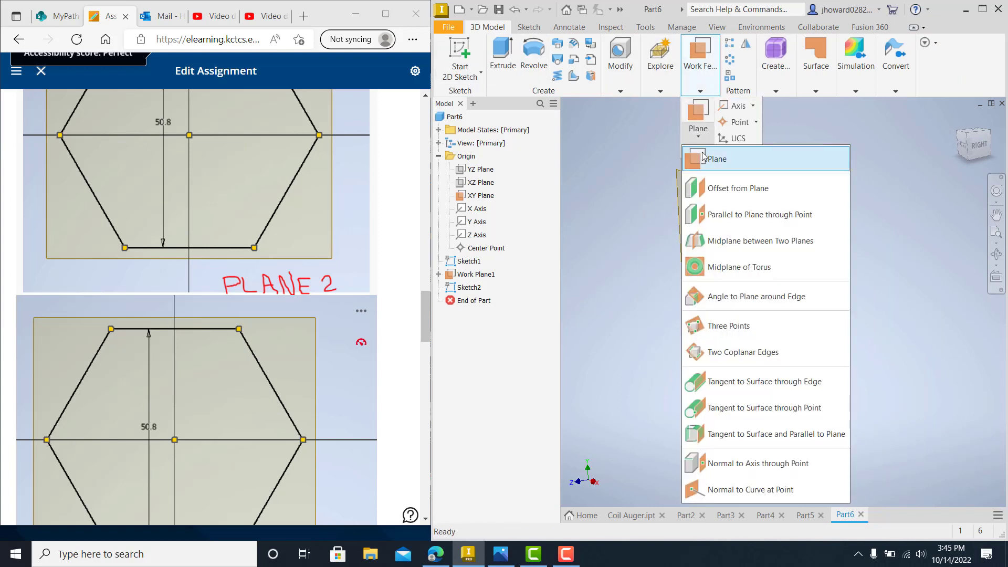
pyautogui.click(725, 189)
pyautogui.click(715, 226)
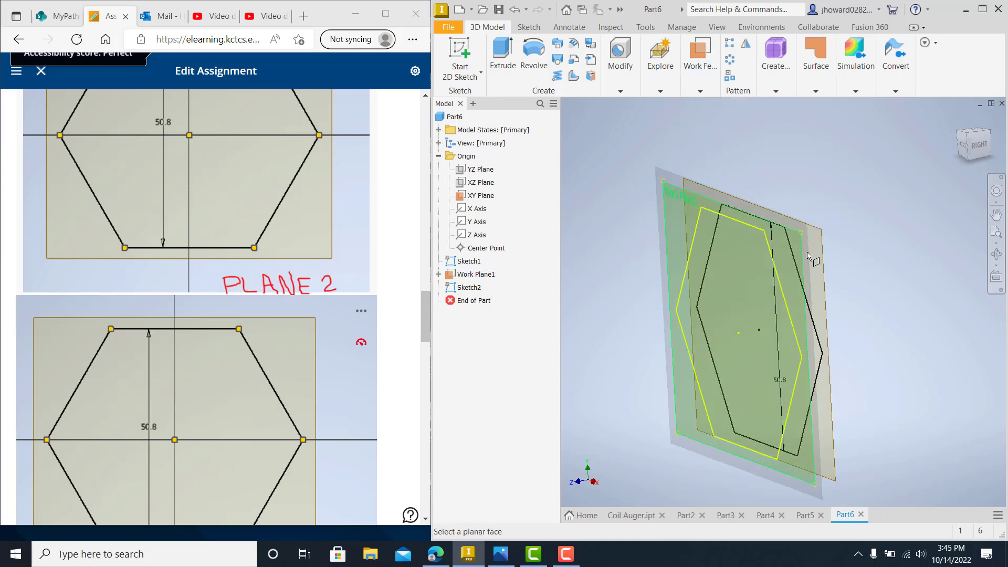
pyautogui.keyDown('shift'); pyautogui.moveTo(808, 256); pyautogui.dragTo(692, 179, button='middle'); pyautogui.keyUp('shift')
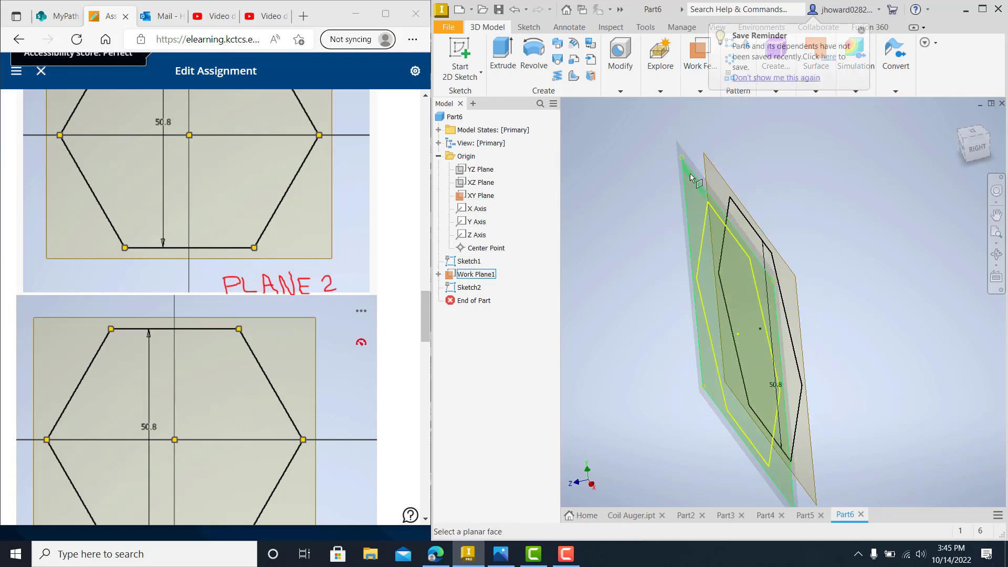
pyautogui.click(692, 179)
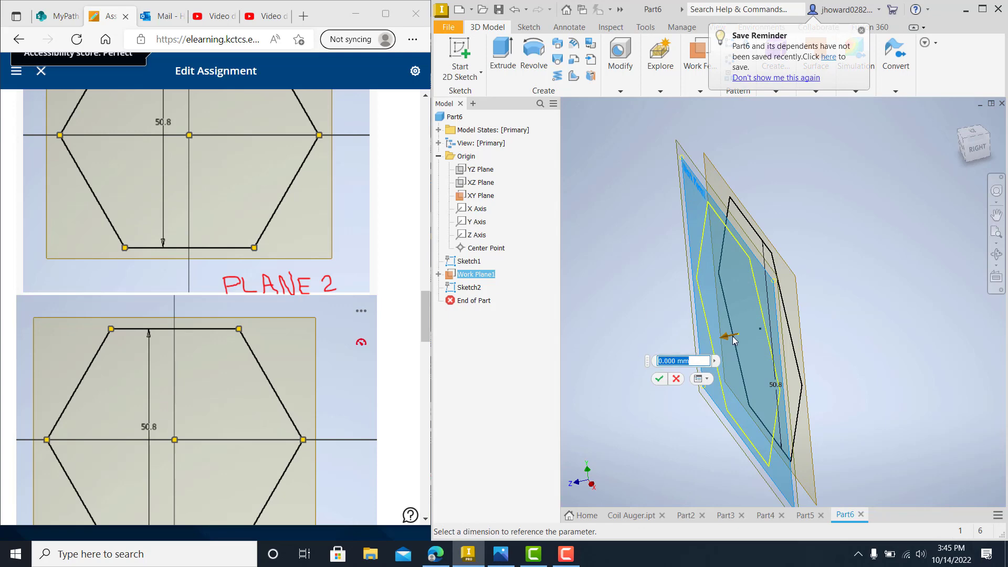
pyautogui.moveTo(733, 340); pyautogui.dragTo(697, 342)
pyautogui.scroll(1, 307, 353)
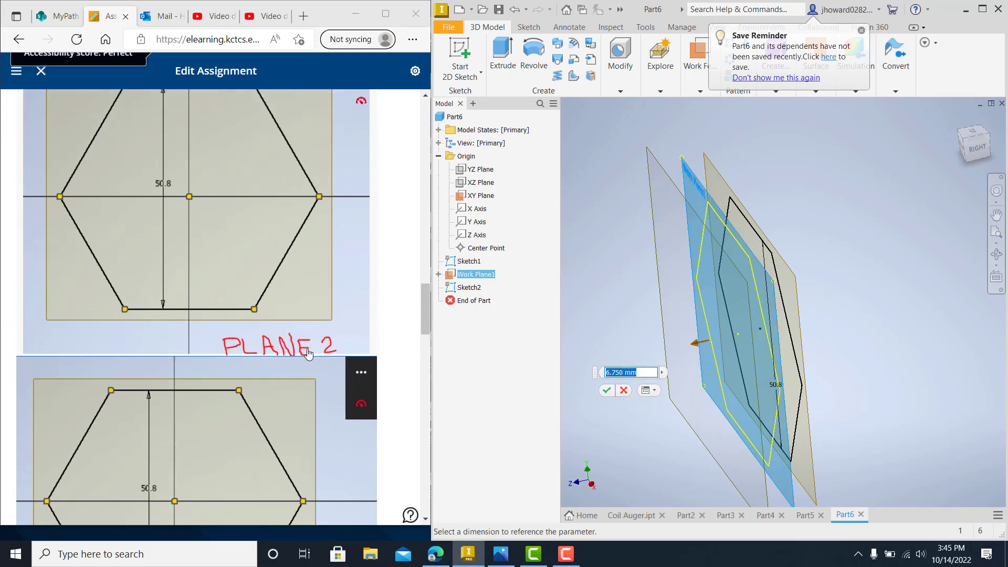
pyautogui.scroll(-4, 307, 354)
pyautogui.scroll(-5, 308, 353)
pyautogui.scroll(1, 299, 270)
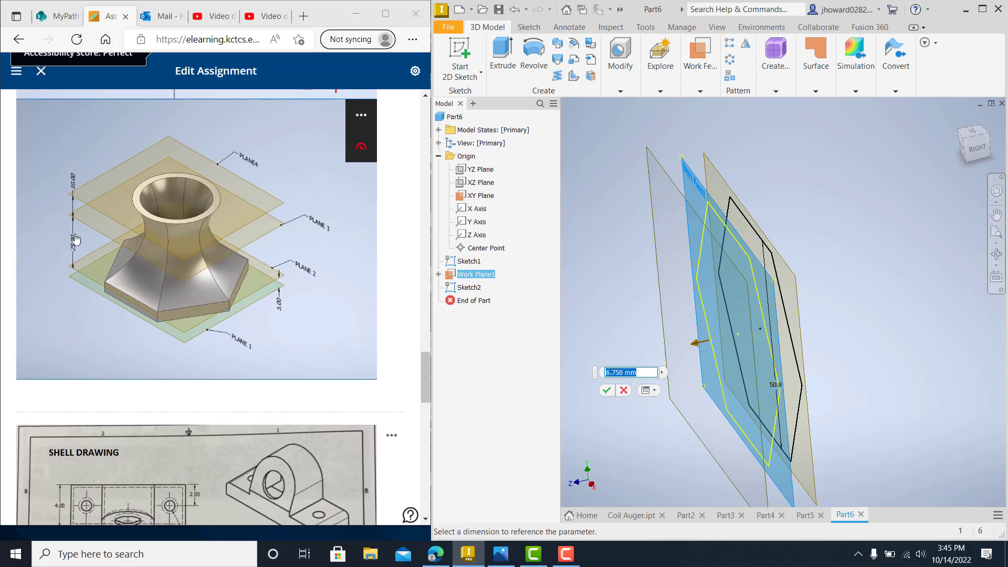
pyautogui.write('25')
pyautogui.press('Return')
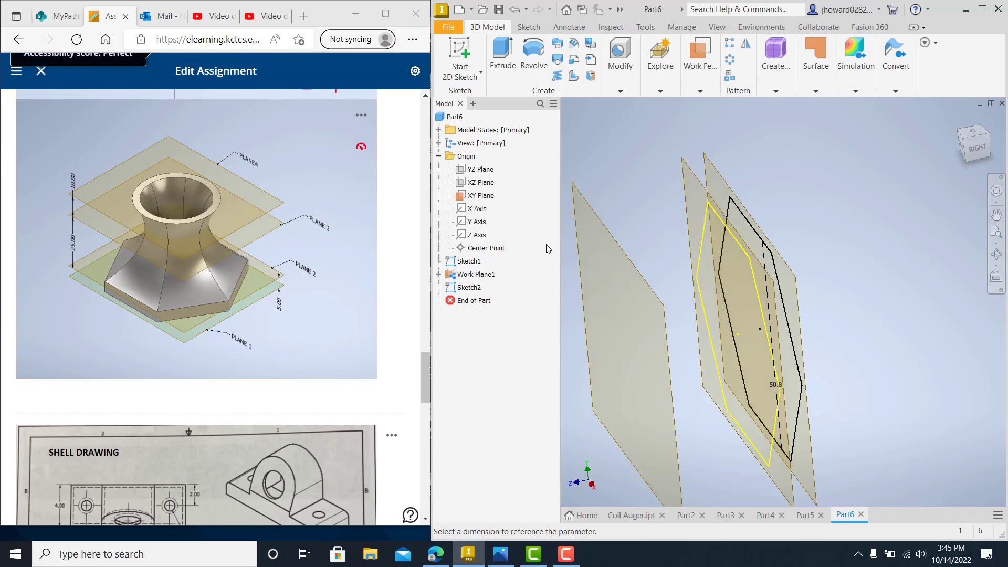
pyautogui.moveTo(599, 235); pyautogui.dragTo(654, 202, button='middle')
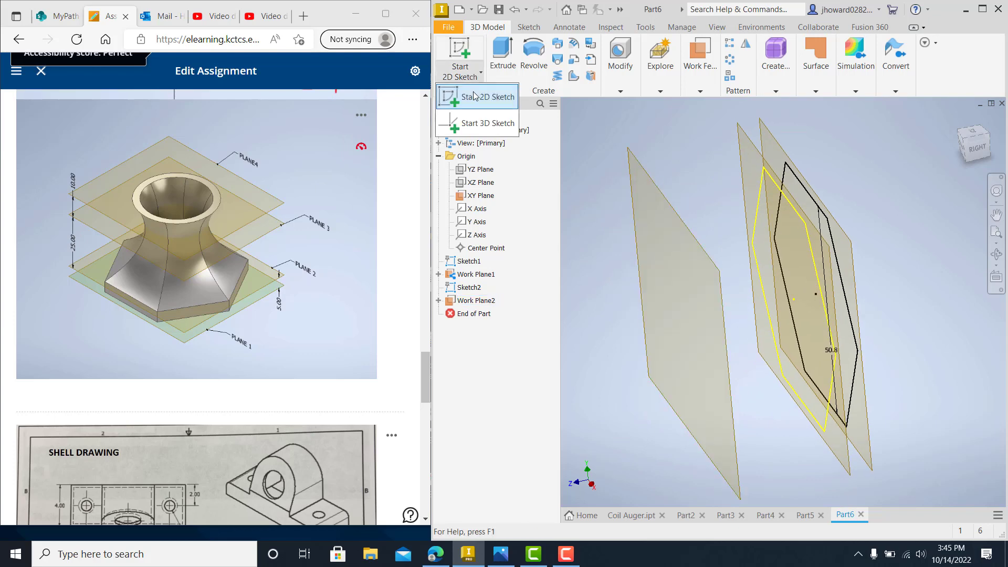
# Step: Draw a 26 mm diameter circle at the origin on Work Plane2 as Sketch3
pyautogui.click(471, 77)
pyautogui.click(686, 229)
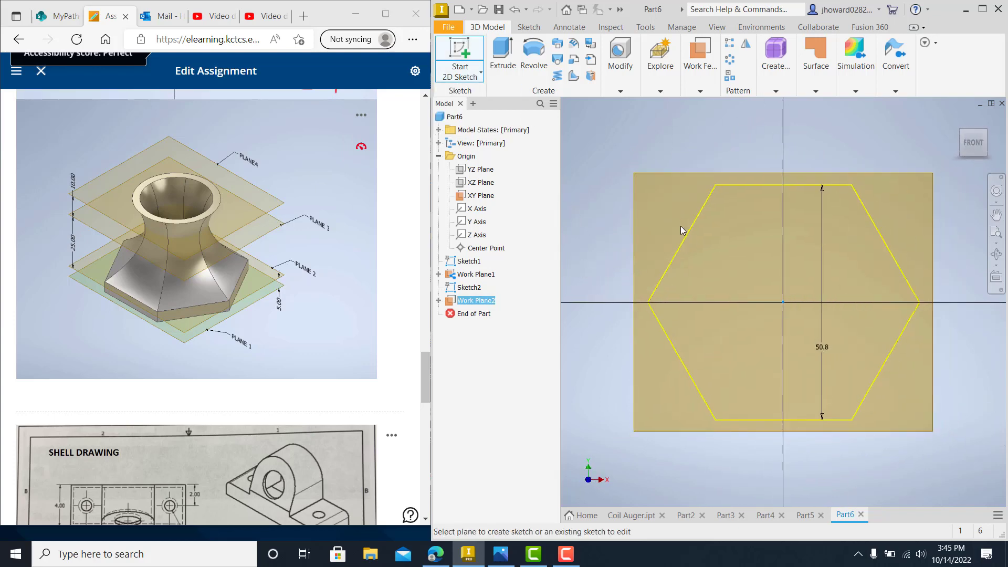
pyautogui.scroll(3, 258, 291)
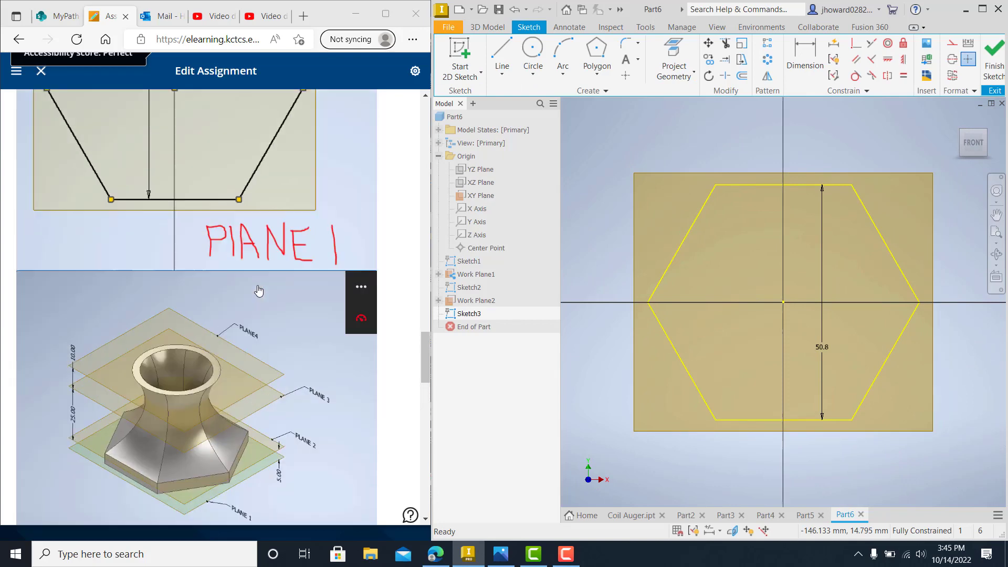
pyautogui.scroll(3, 258, 291)
pyautogui.scroll(3, 257, 291)
pyautogui.scroll(1, 258, 291)
pyautogui.scroll(1, 258, 291)
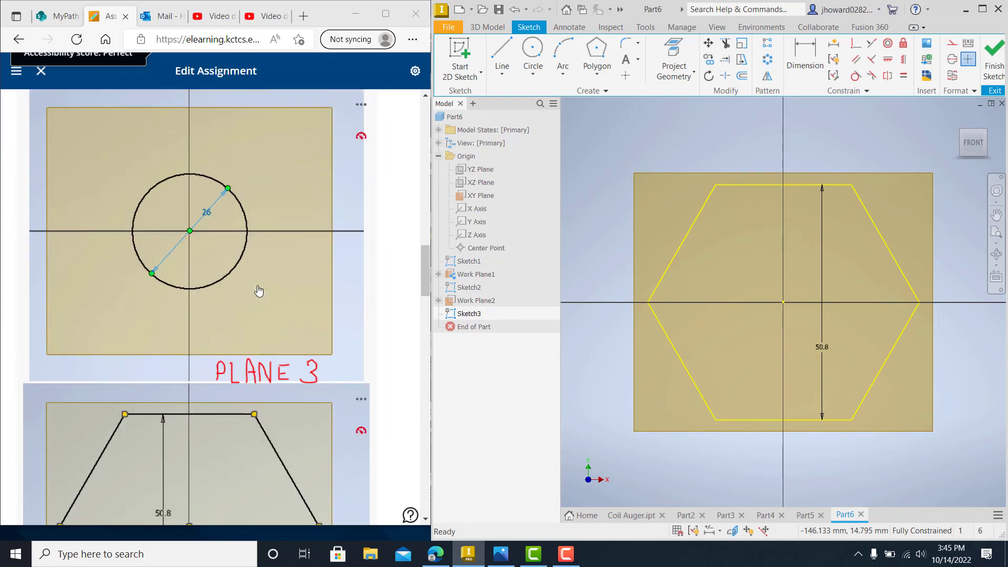
pyautogui.click(533, 49)
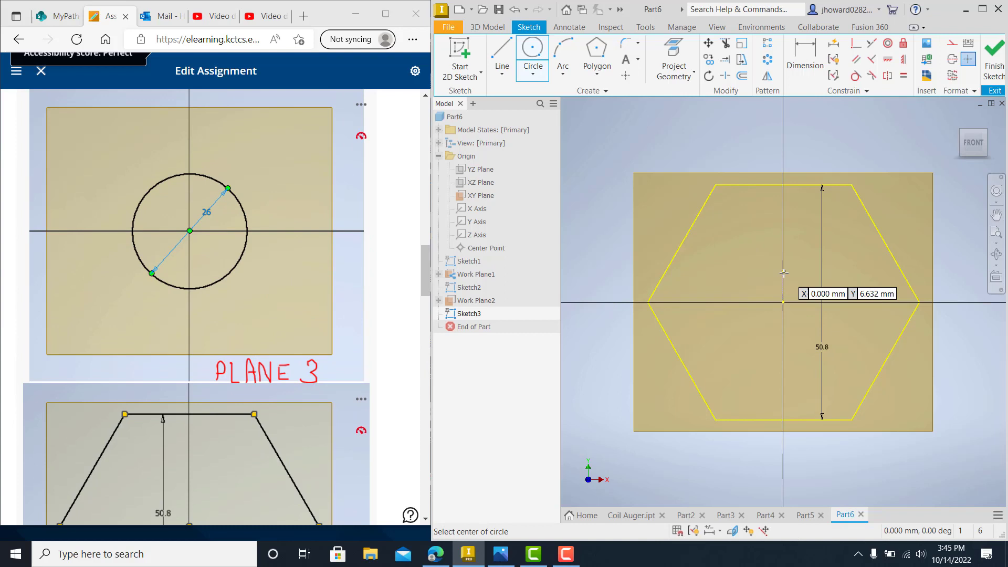
pyautogui.click(785, 302)
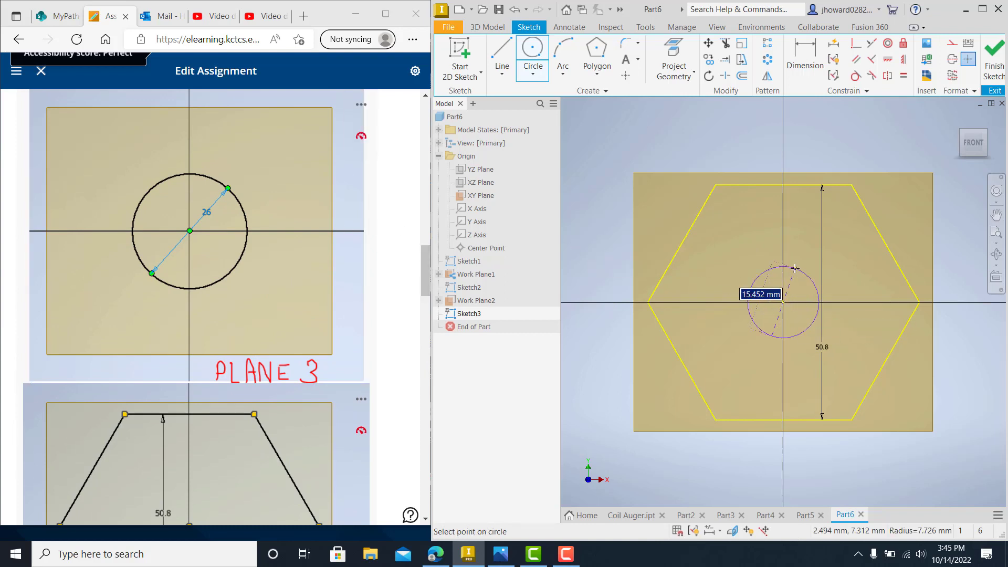
pyautogui.write('26')
pyautogui.press('Return')
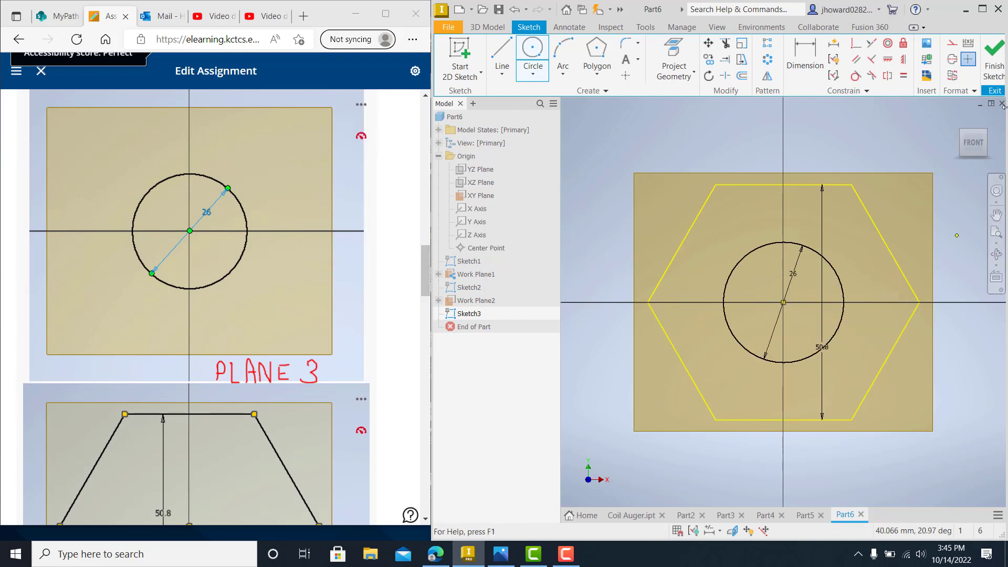
pyautogui.click(993, 57)
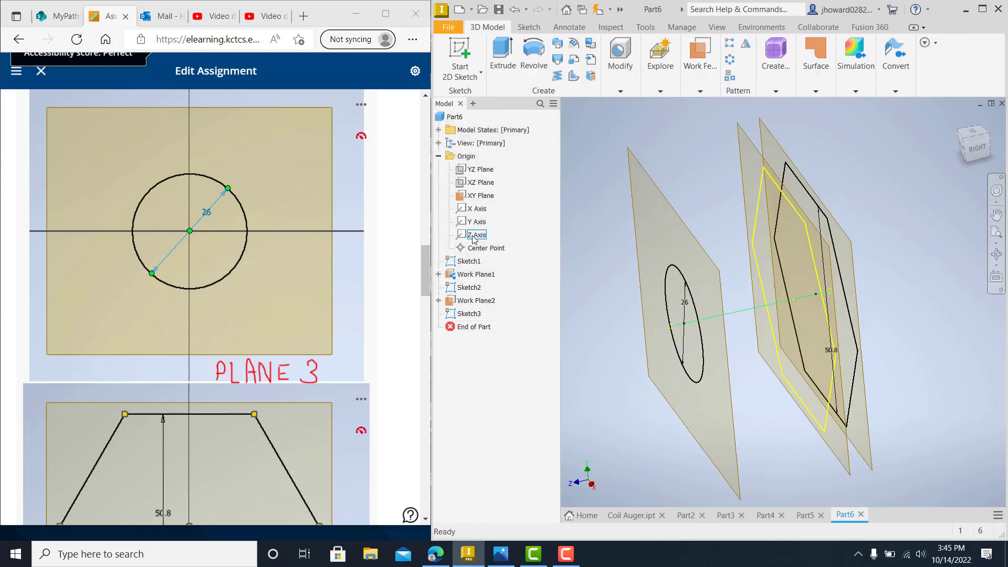
pyautogui.scroll(-5, 215, 251)
pyautogui.scroll(4, 215, 251)
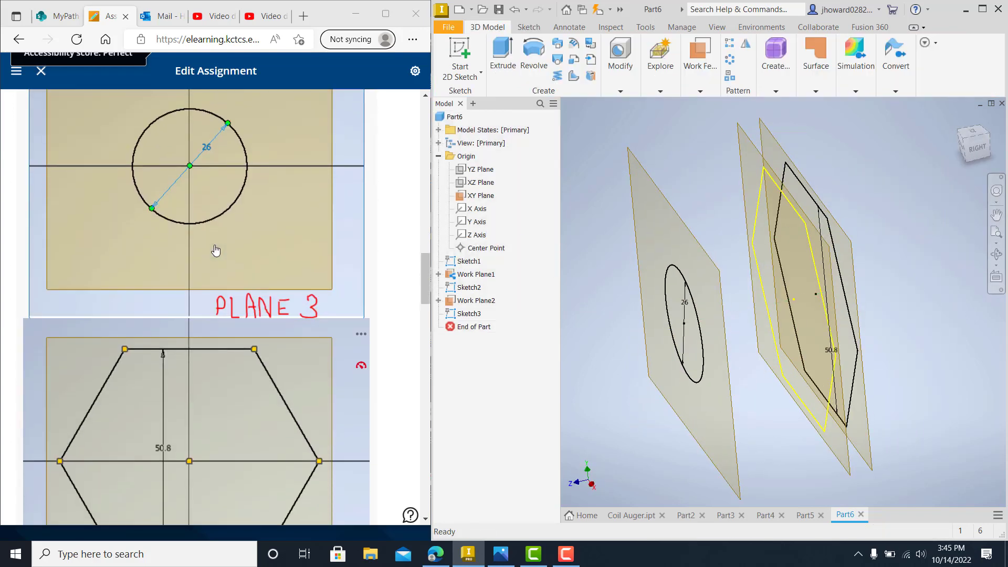
pyautogui.scroll(-3, 215, 250)
pyautogui.scroll(-3, 221, 256)
pyautogui.scroll(-3, 230, 268)
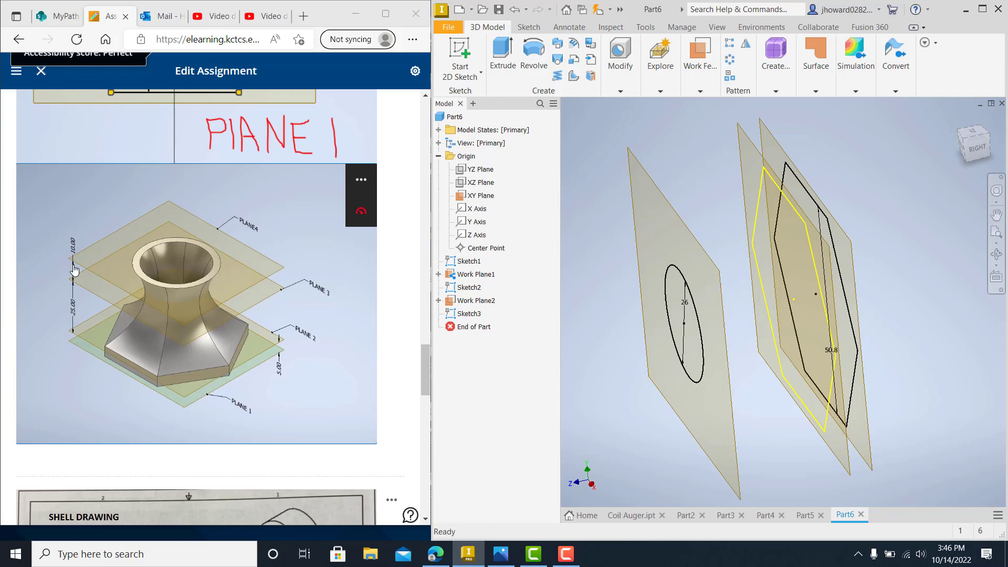
# Step: Create Work Plane3 offset 10 mm beyond the 26 mm circle's plane
pyautogui.click(700, 78)
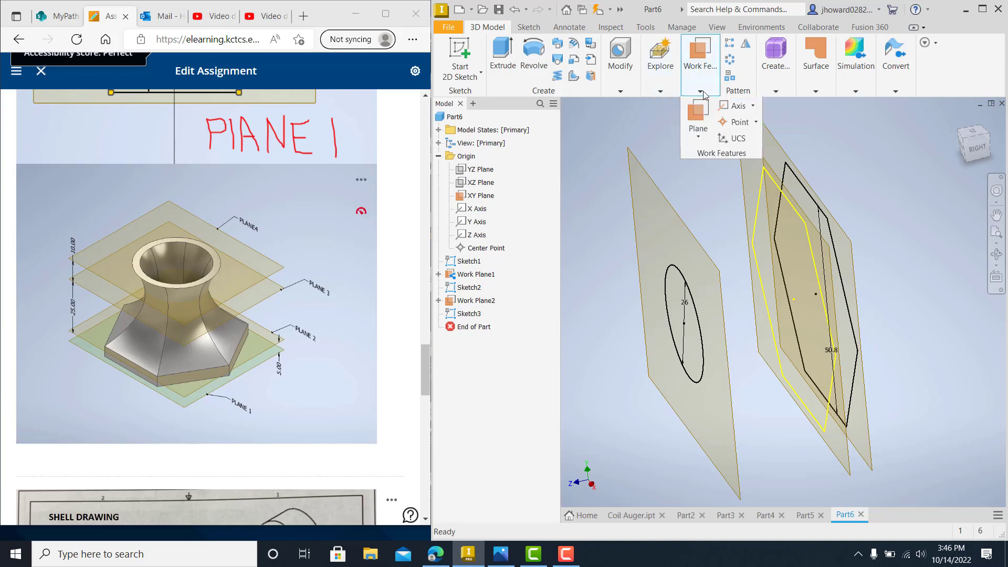
pyautogui.click(699, 137)
pyautogui.click(723, 187)
pyautogui.click(660, 193)
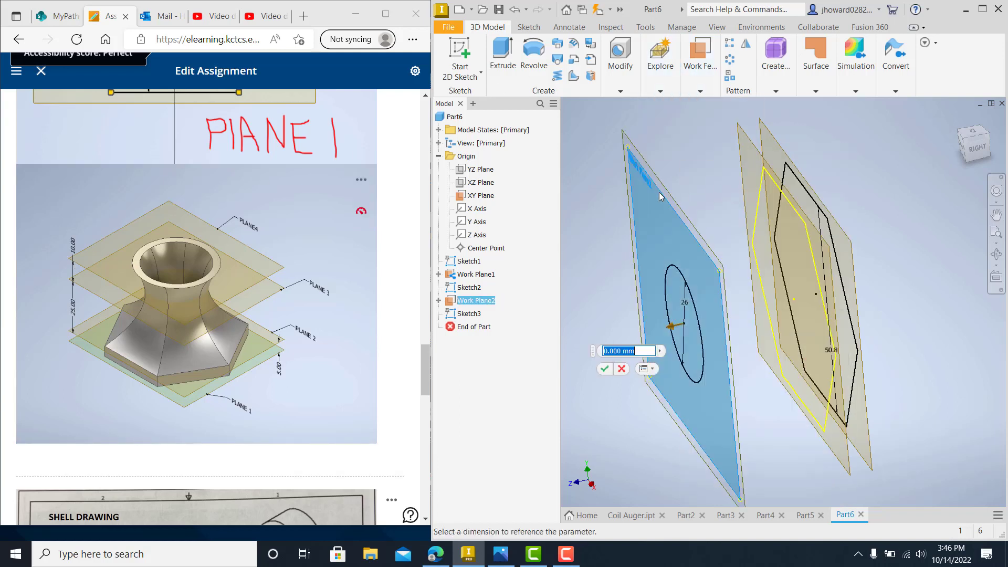
pyautogui.moveTo(671, 335); pyautogui.dragTo(625, 340)
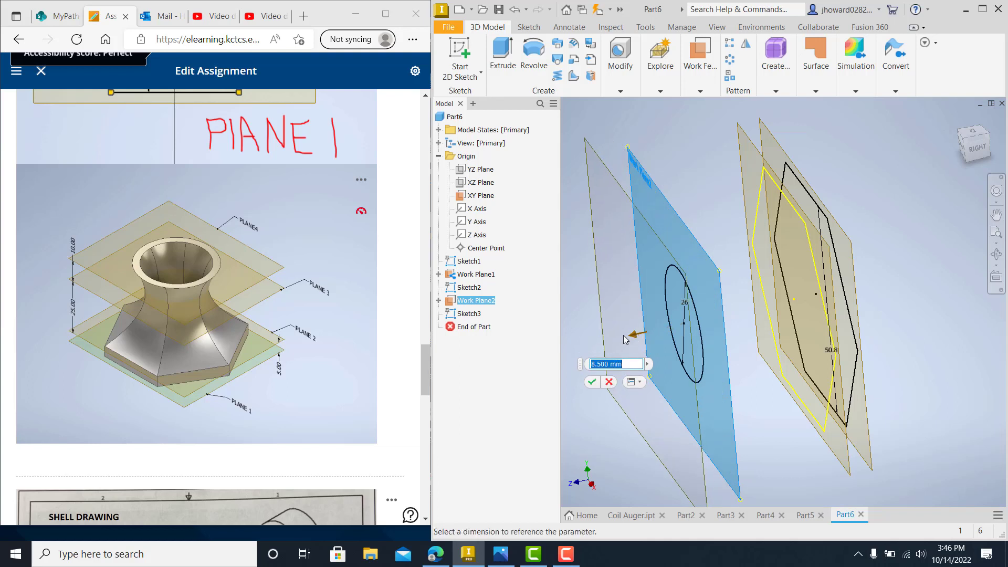
pyautogui.press('Return')
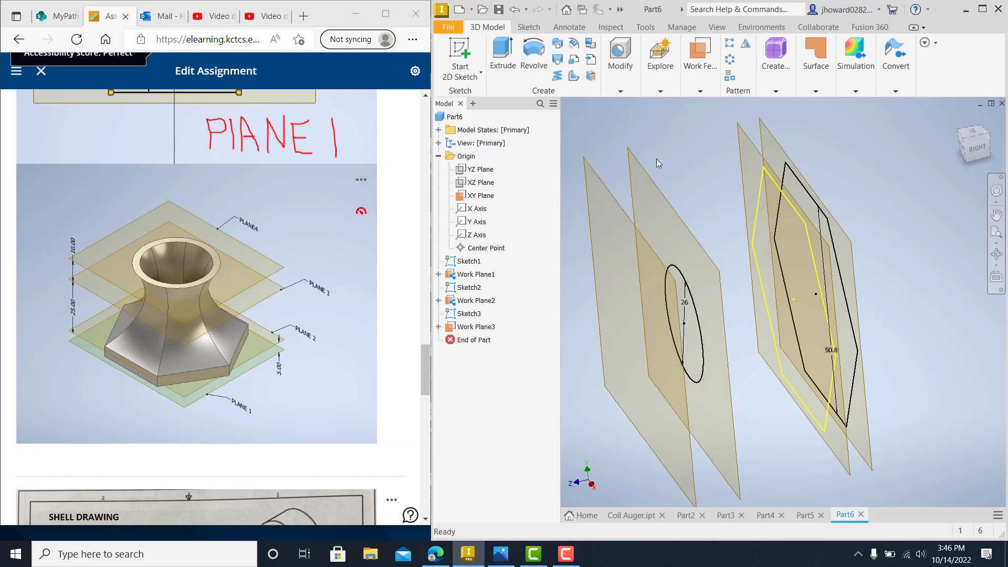
# Step: Sketch a 35 mm diameter circle at the origin on Work Plane3
pyautogui.click(460, 57)
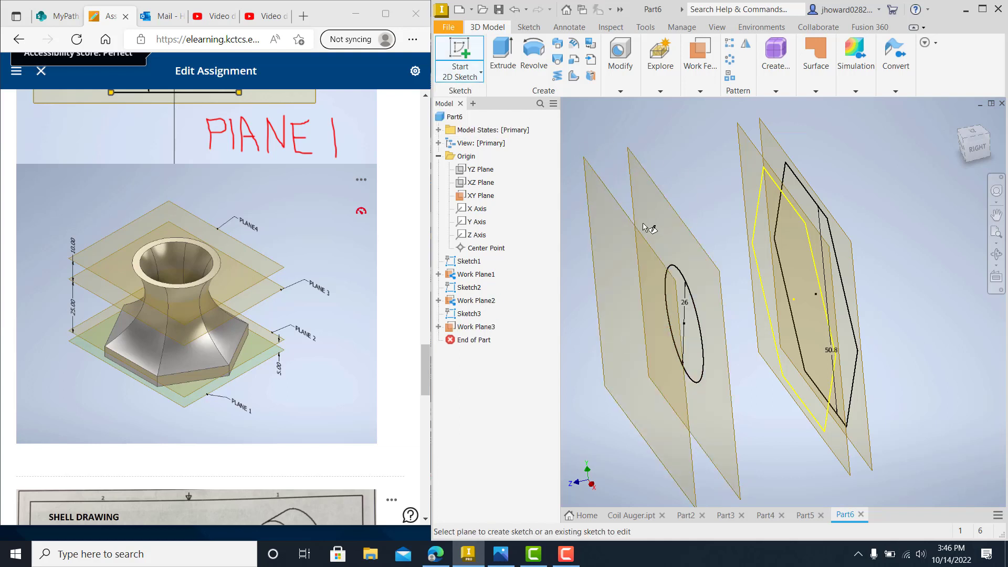
pyautogui.click(604, 199)
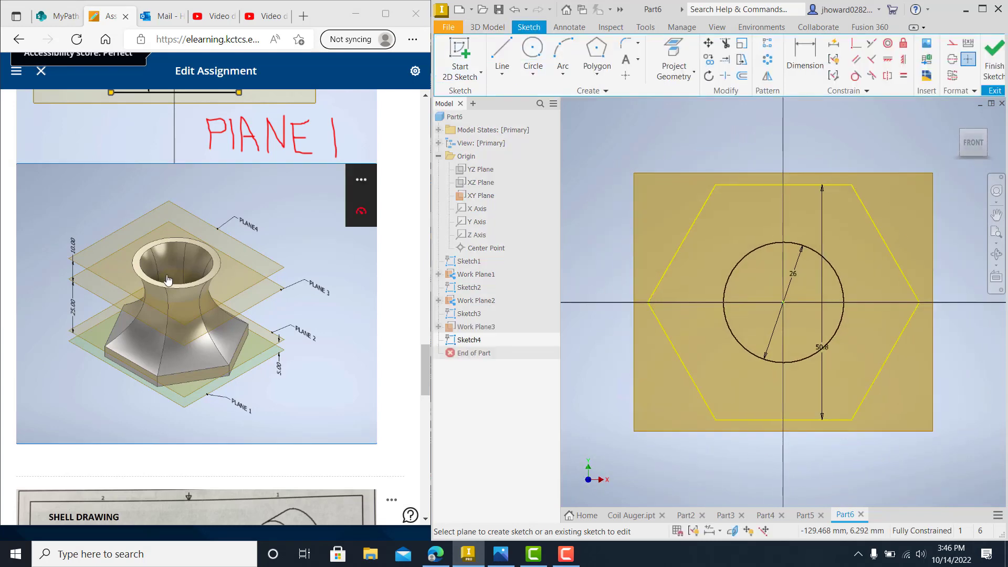
pyautogui.scroll(-5, 337, 293)
pyautogui.scroll(-5, 336, 293)
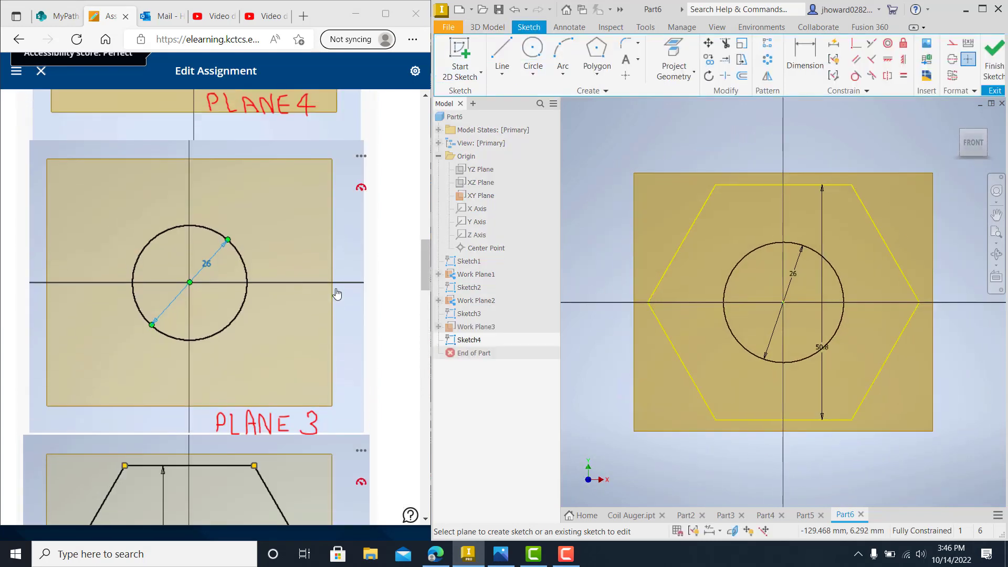
pyautogui.scroll(-5, 336, 294)
pyautogui.scroll(2, 253, 217)
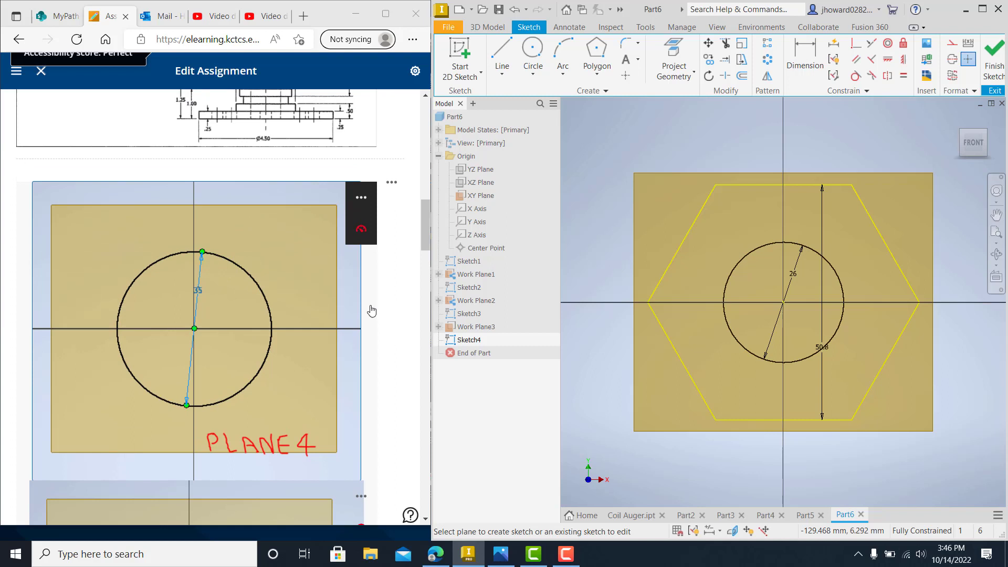
pyautogui.click(532, 50)
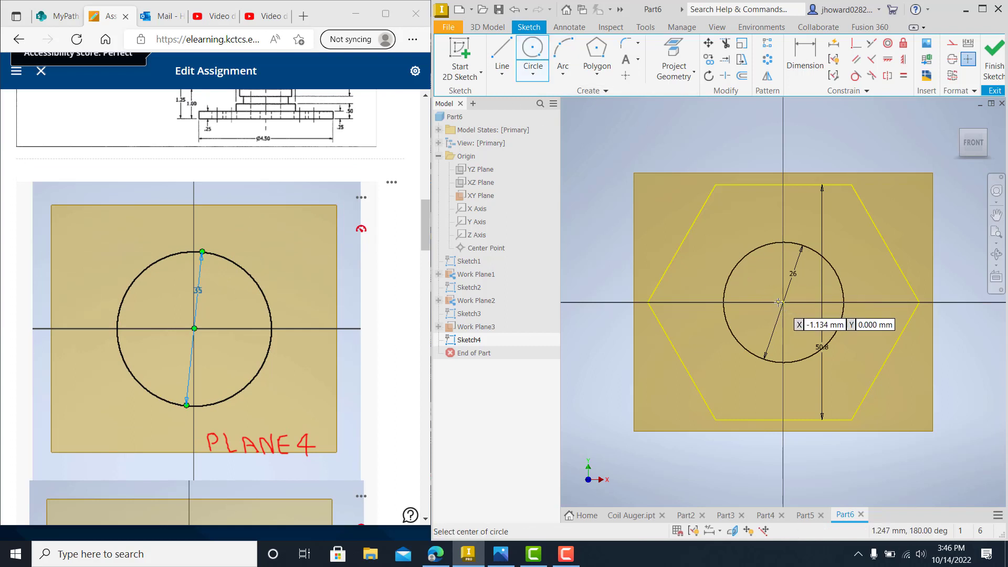
pyautogui.click(781, 303)
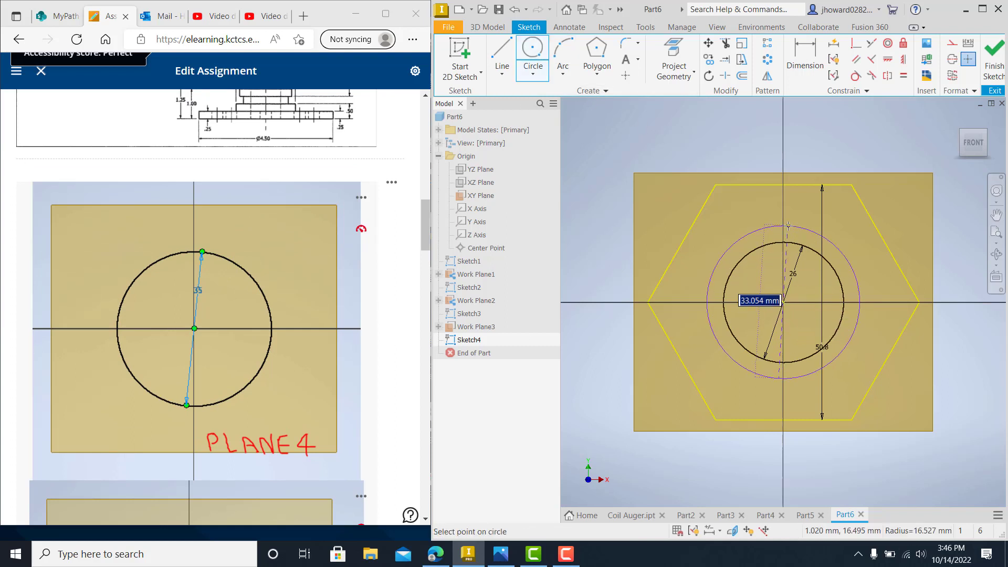
pyautogui.write('35')
pyautogui.press('Return')
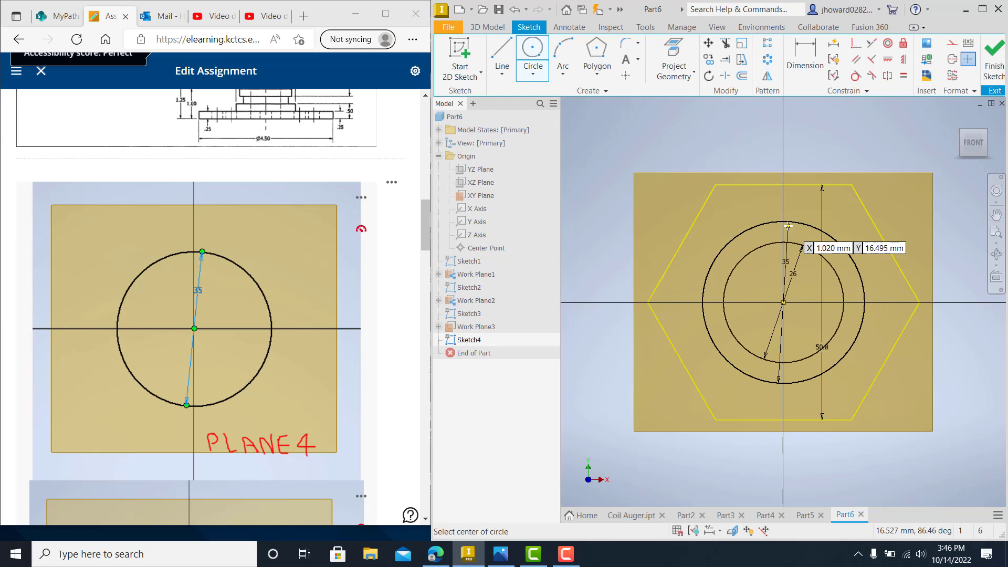
pyautogui.click(993, 59)
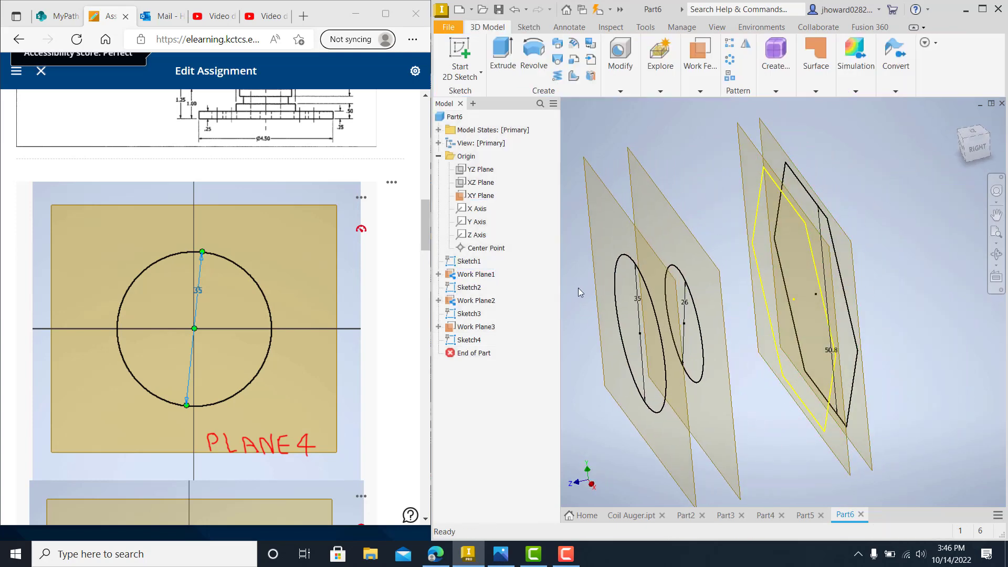
pyautogui.scroll(-3, 342, 318)
pyautogui.scroll(-3, 341, 318)
pyautogui.scroll(-3, 331, 331)
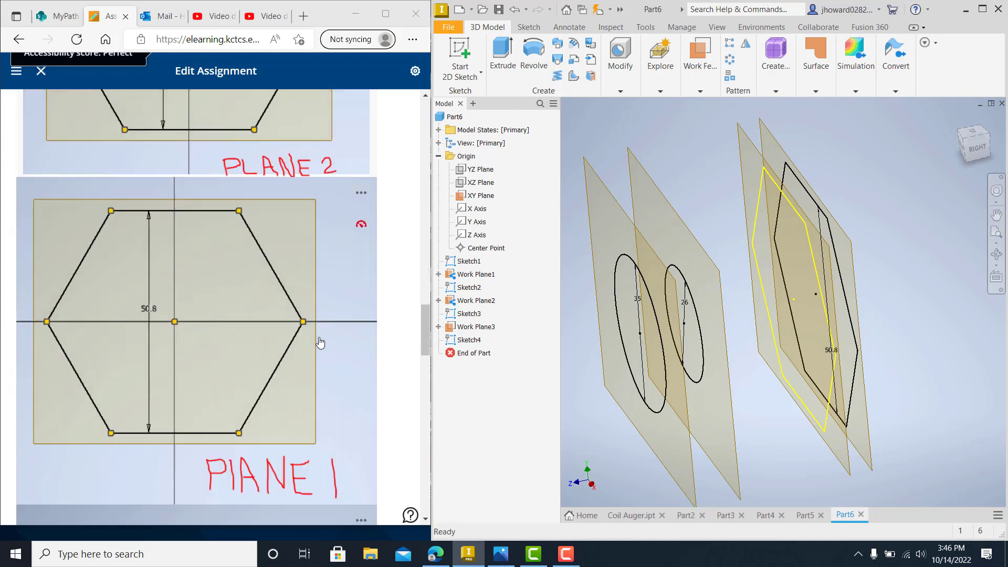
pyautogui.scroll(-3, 320, 342)
pyautogui.scroll(-1, 320, 343)
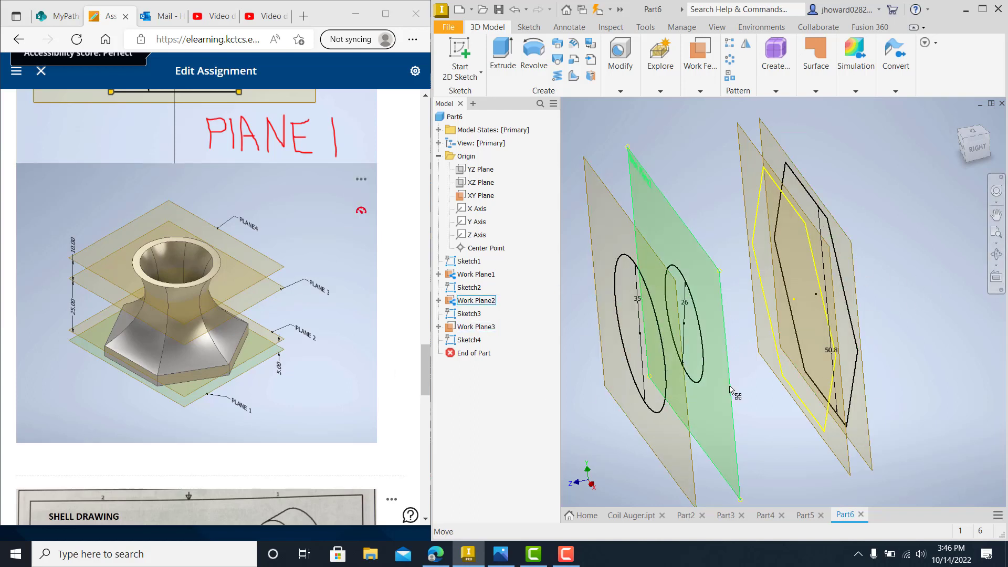
pyautogui.moveTo(740, 369); pyautogui.dragTo(749, 341, button='middle')
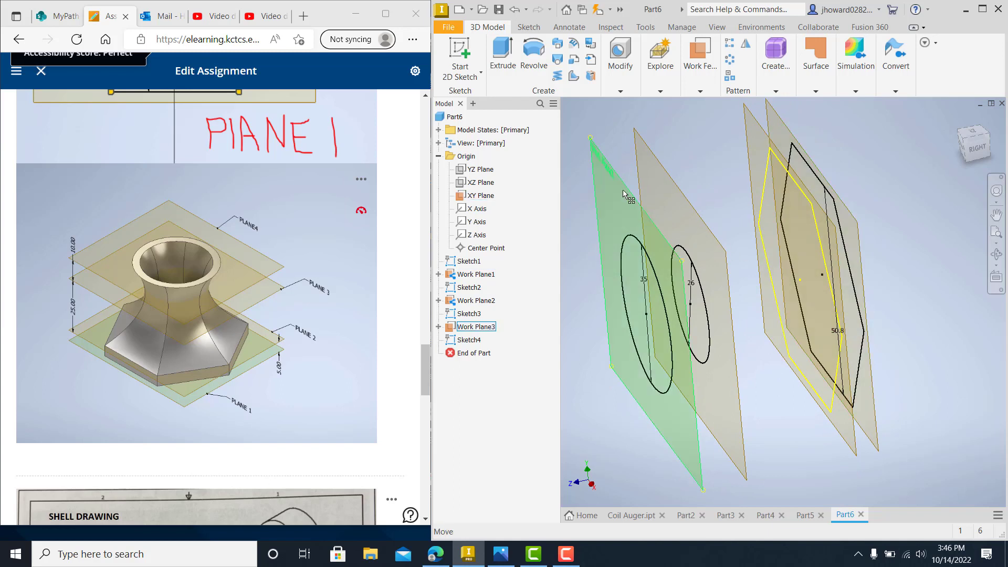
# Step: Loft through the two hexagon sketches and the 26 and 35 mm circles
pyautogui.click(558, 63)
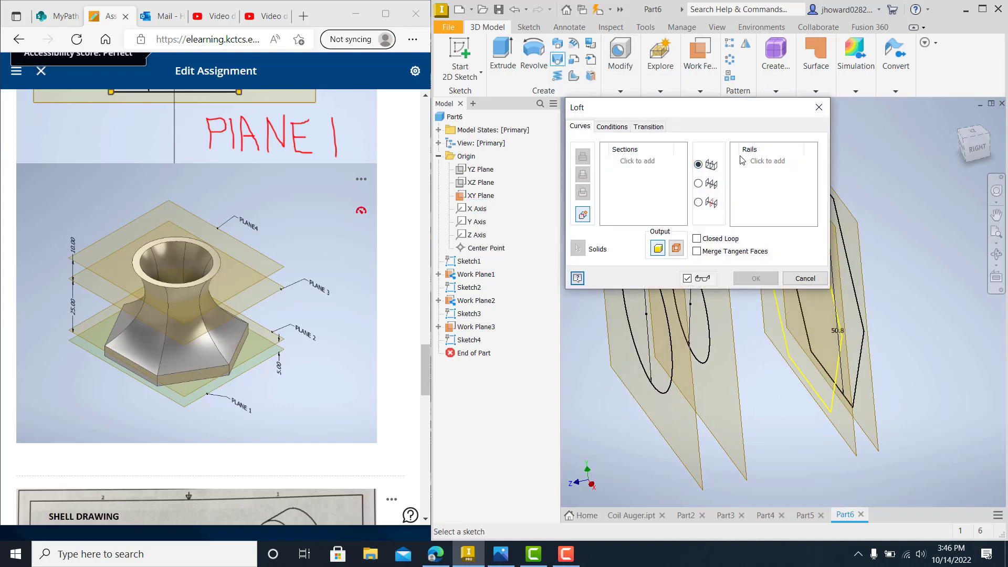
pyautogui.moveTo(690, 100); pyautogui.dragTo(597, 43)
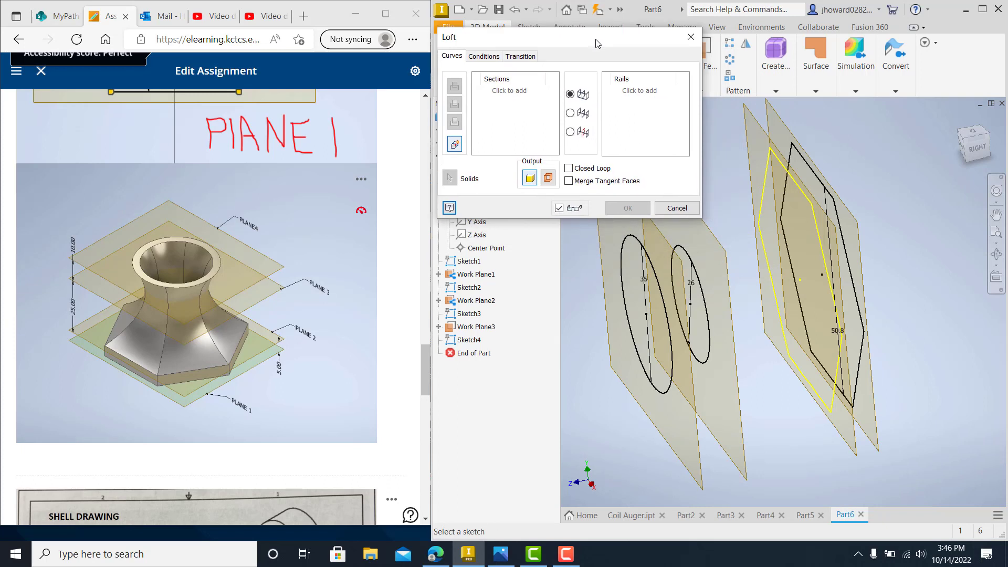
pyautogui.click(846, 250)
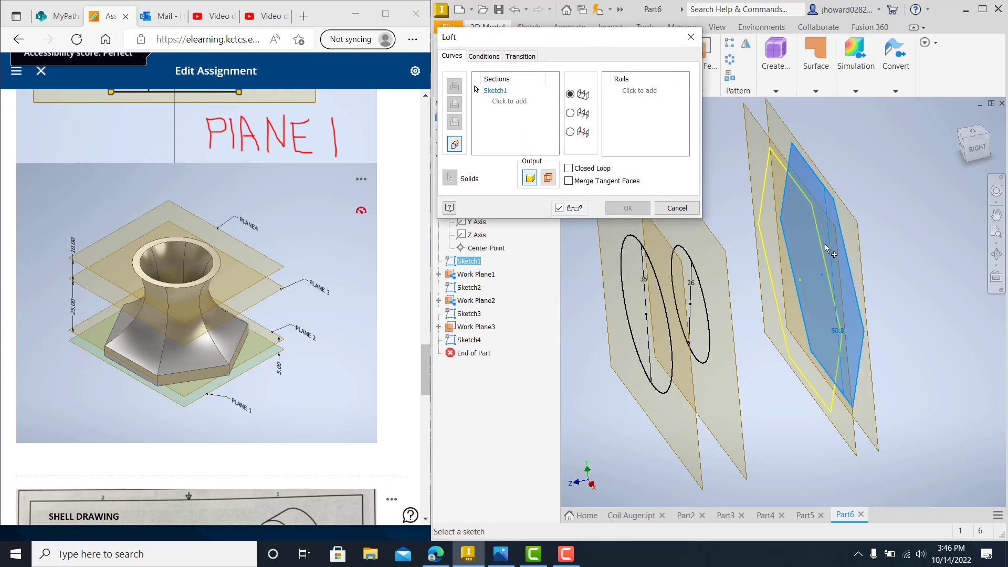
pyautogui.click(822, 245)
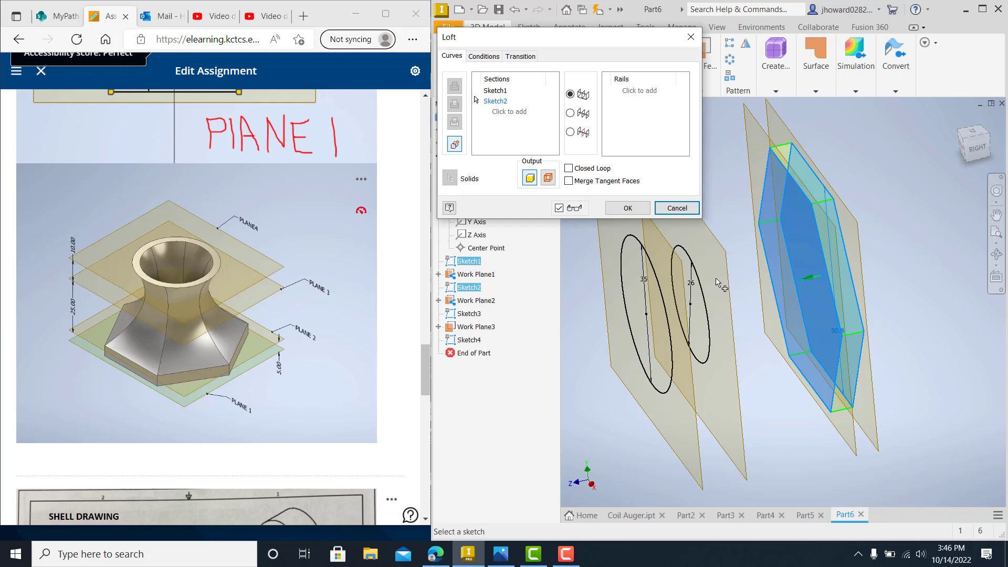
pyautogui.click(700, 286)
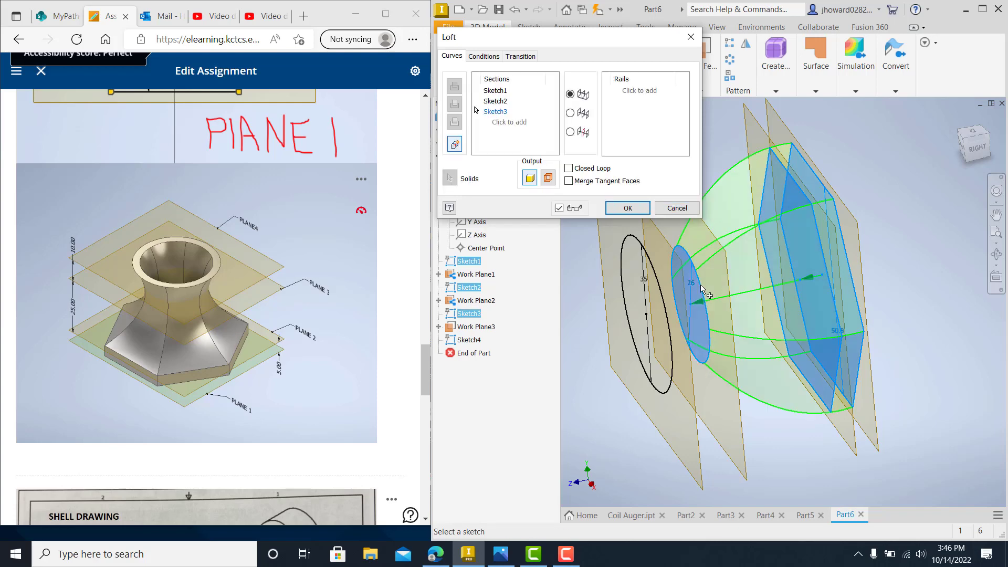
pyautogui.click(660, 292)
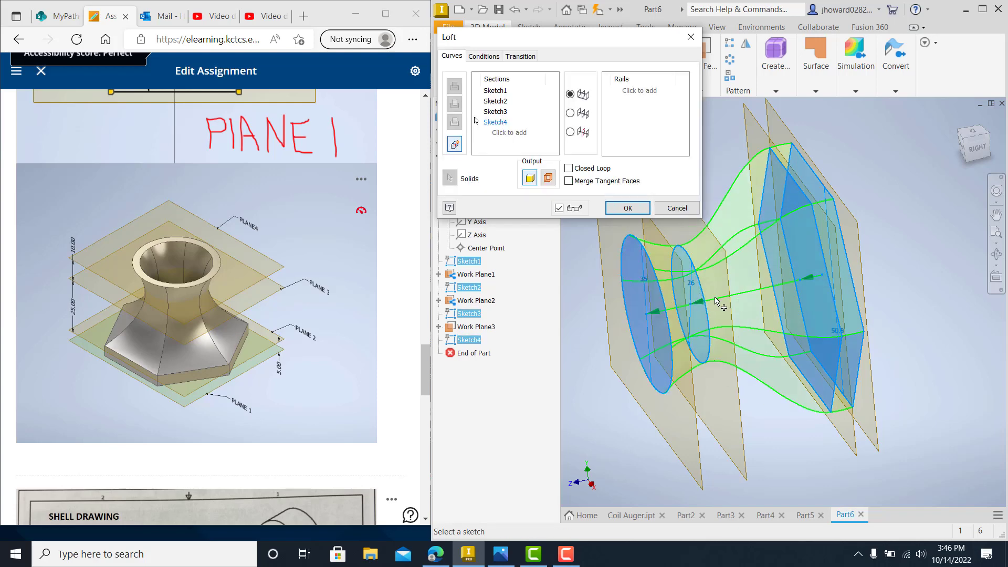
pyautogui.click(628, 208)
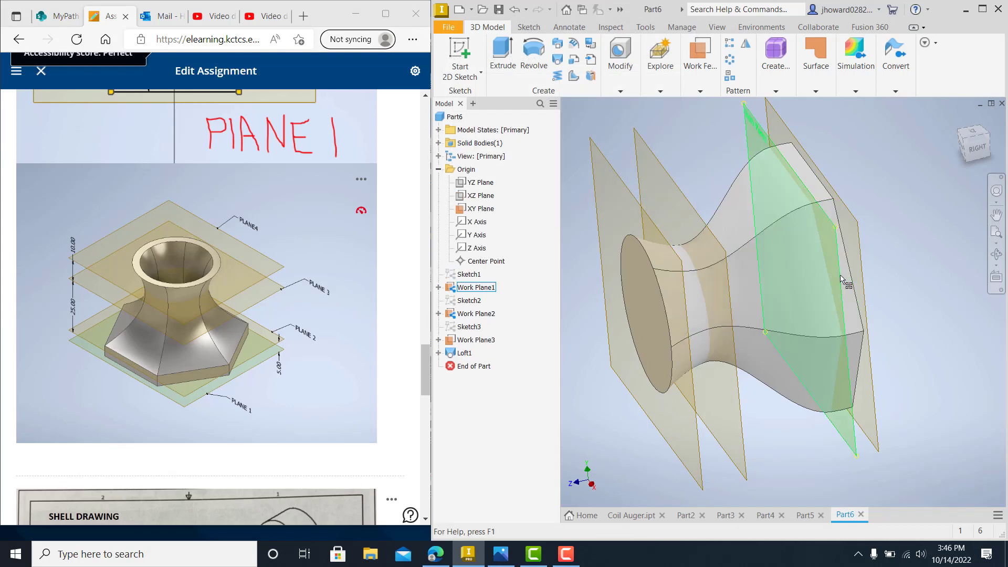
pyautogui.moveTo(756, 315)
pyautogui.keyDown('shift'); pyautogui.mouseDown(button='middle')
pyautogui.moveTo(913, 194)
pyautogui.moveTo(890, 155)
pyautogui.mouseUp(button='middle'); pyautogui.keyUp('shift')
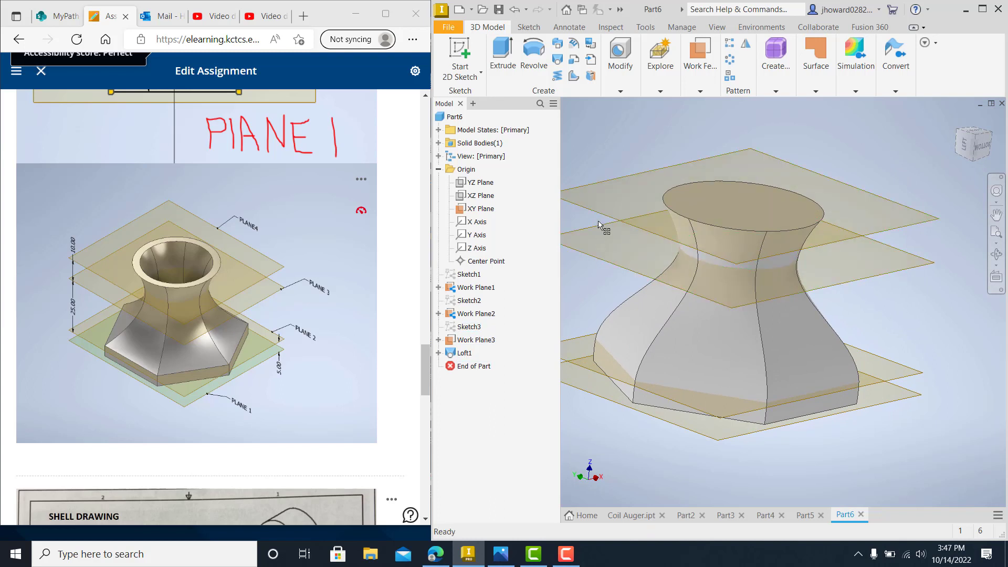
pyautogui.rightClick(582, 394)
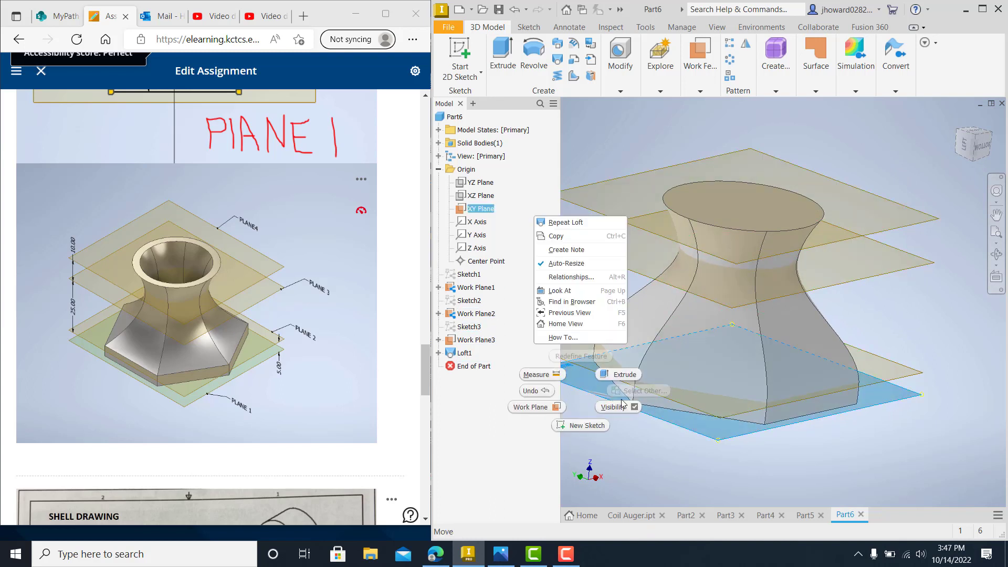
pyautogui.press('Escape')
pyautogui.rightClick(590, 371)
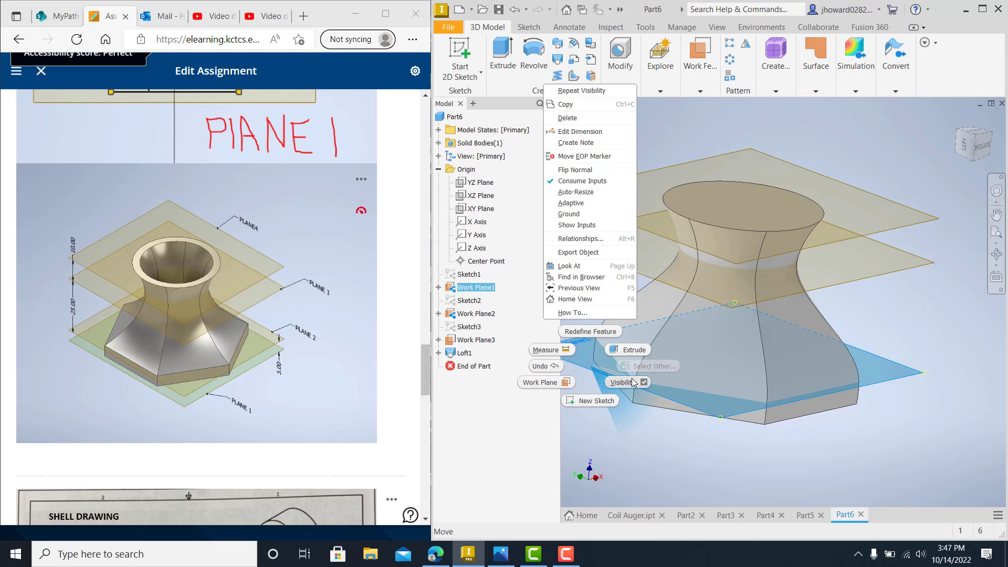
pyautogui.press('Escape')
pyautogui.rightClick(630, 273)
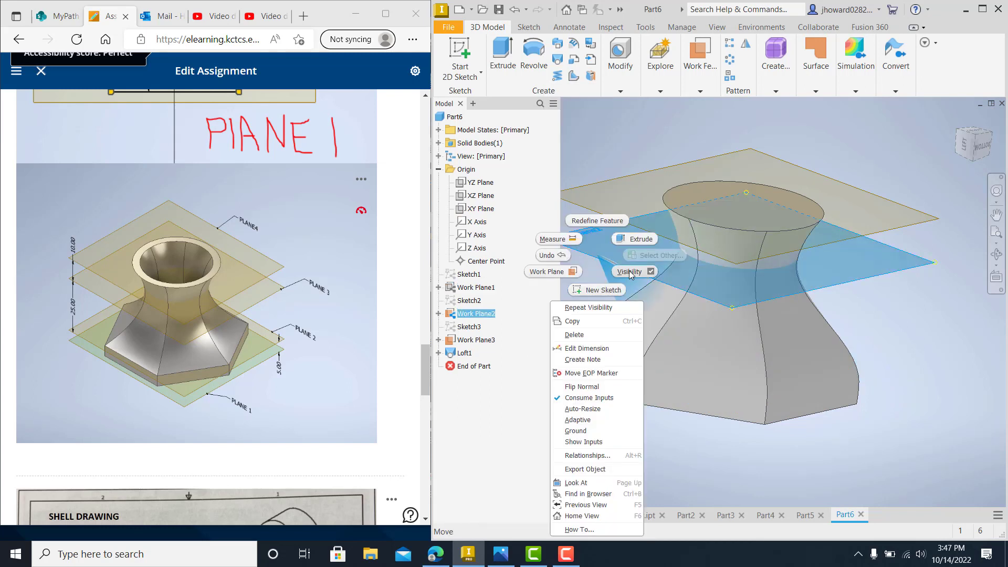
pyautogui.click(630, 271)
pyautogui.rightClick(626, 225)
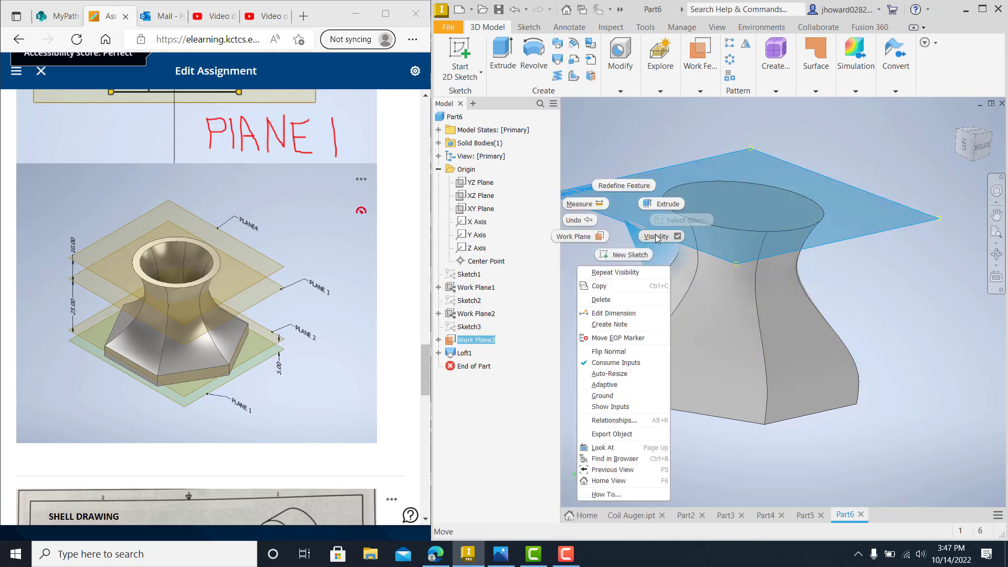
pyautogui.click(655, 236)
pyautogui.keyDown('shift'); pyautogui.moveTo(820, 198); pyautogui.dragTo(809, 200, button='middle'); pyautogui.keyUp('shift')
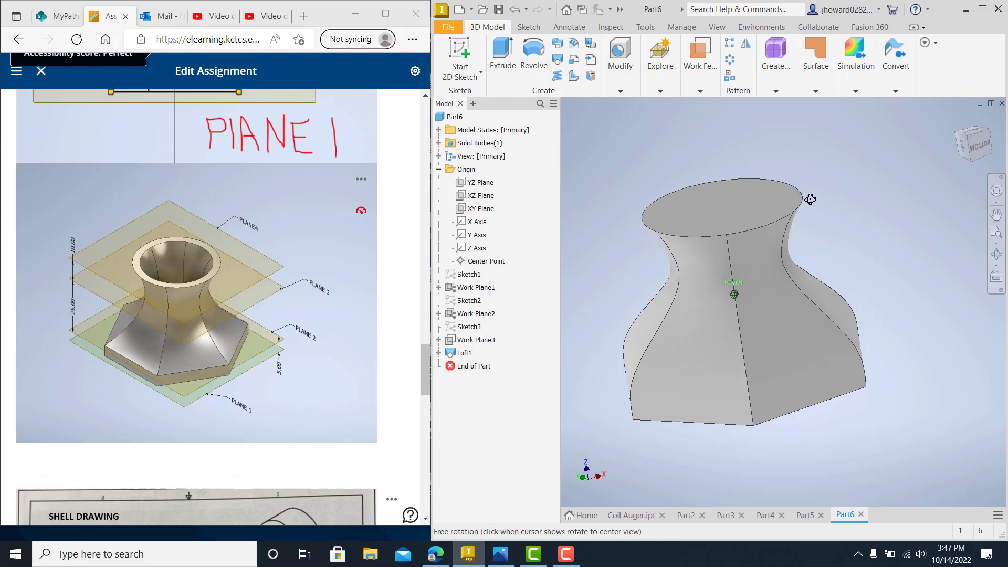
pyautogui.scroll(4, 795, 268)
pyautogui.scroll(-3, 782, 277)
pyautogui.moveTo(783, 276); pyautogui.dragTo(807, 273, button='middle')
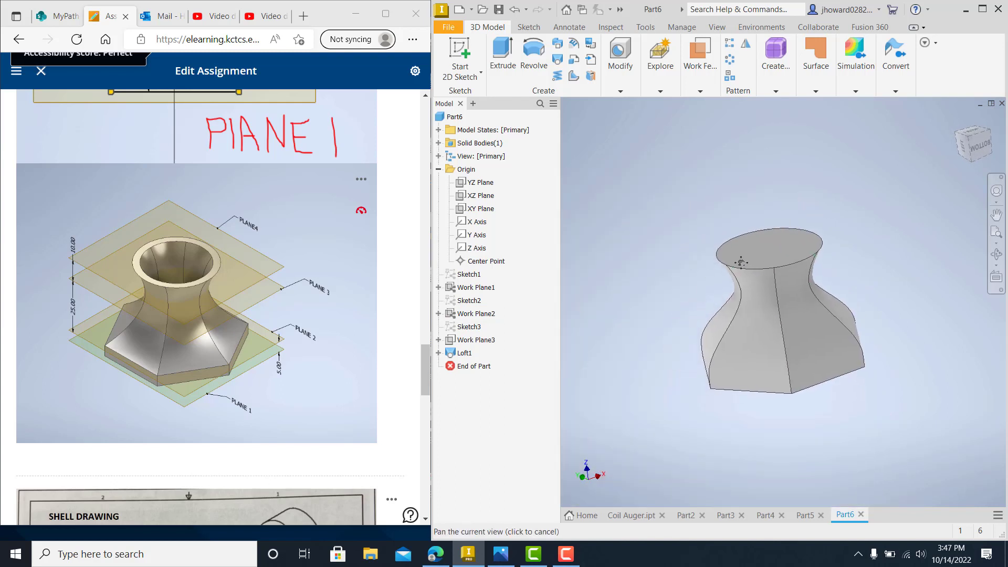
pyautogui.scroll(3, 746, 266)
pyautogui.moveTo(746, 266); pyautogui.dragTo(782, 271, button='middle')
pyautogui.scroll(-2, 783, 271)
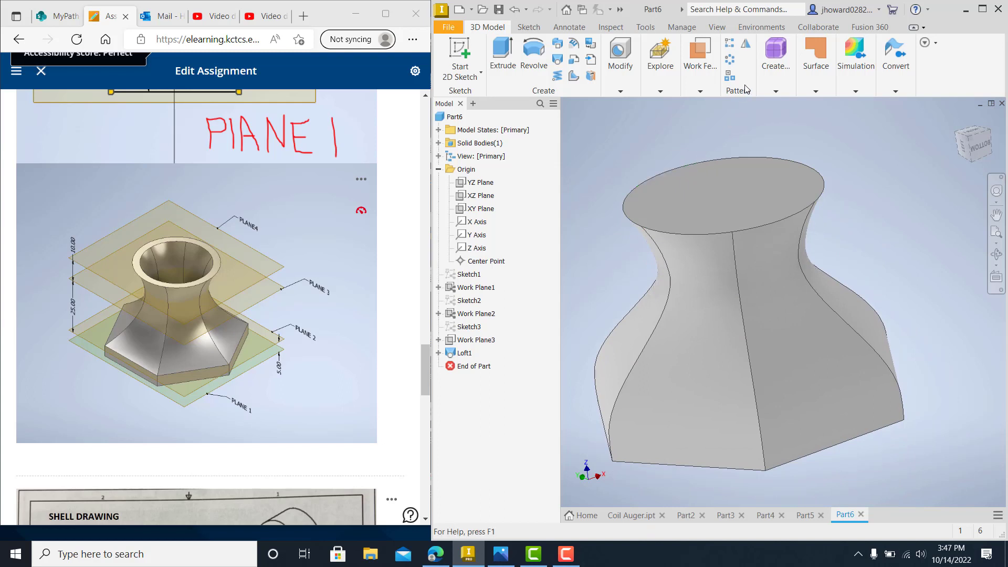
# Step: Shell the loft to 1 mm thickness with the top circular face removed
pyautogui.click(621, 91)
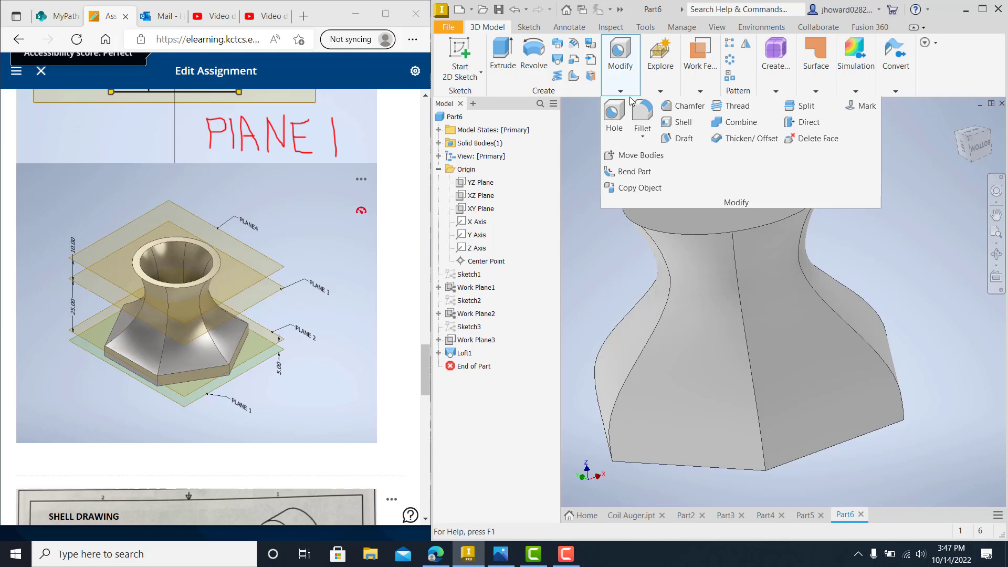
pyautogui.click(682, 123)
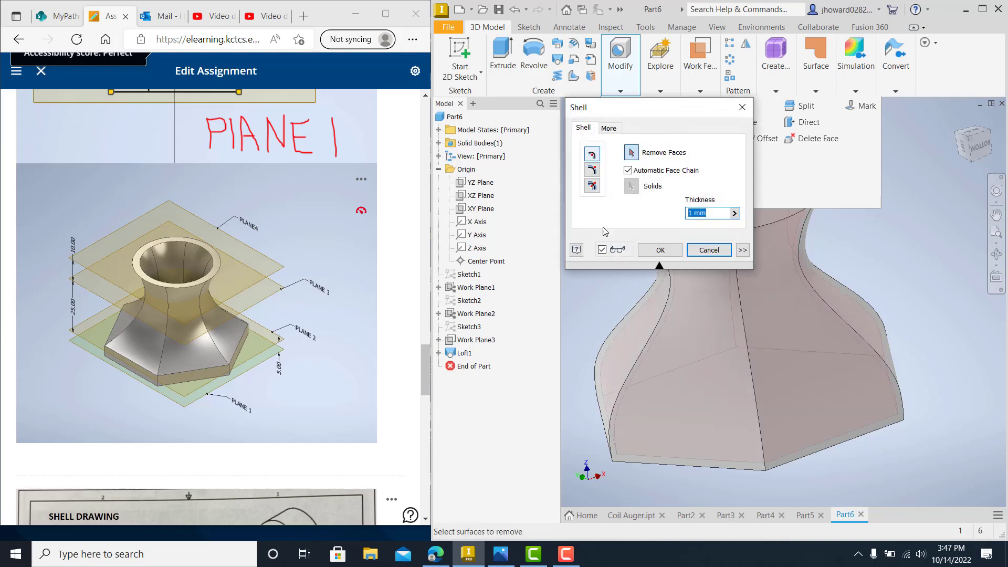
pyautogui.scroll(-2, 251, 321)
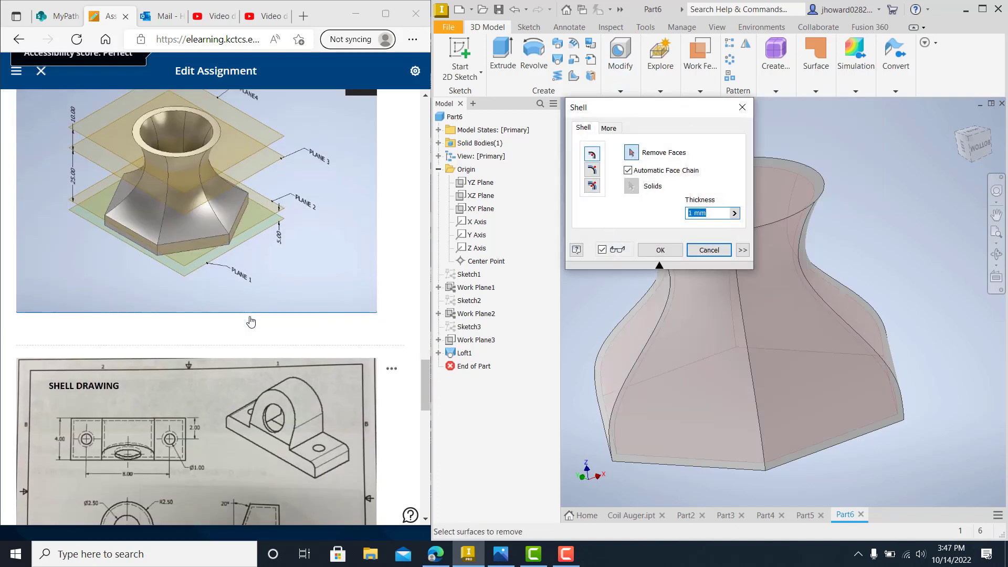
pyautogui.scroll(1, 251, 322)
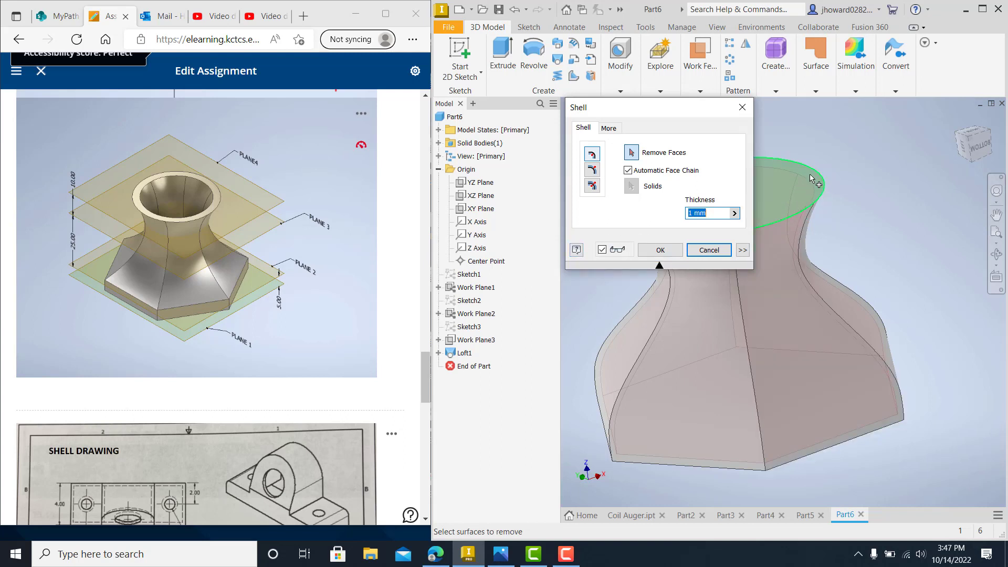
pyautogui.moveTo(186, 293)
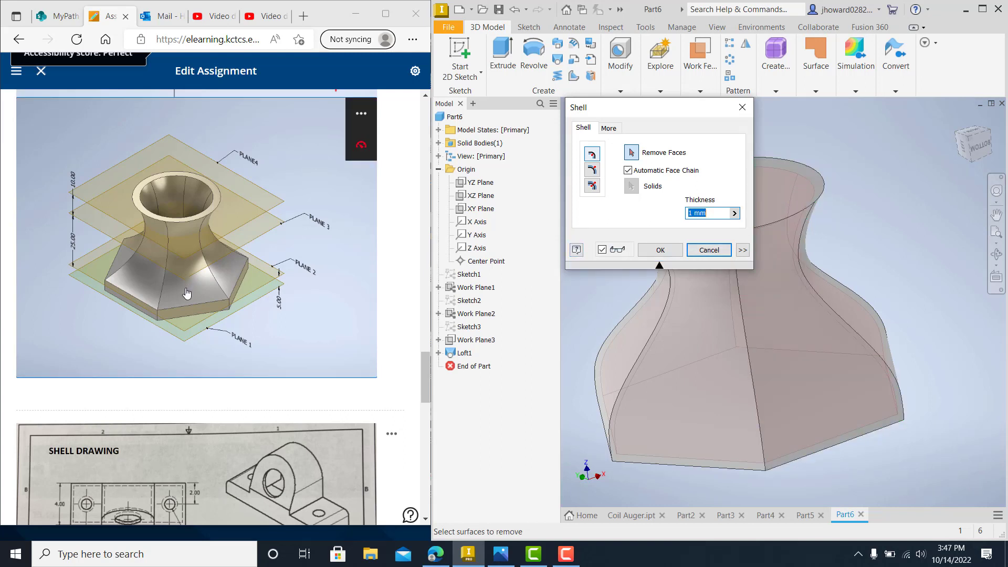
pyautogui.scroll(3, 239, 330)
pyautogui.scroll(3, 240, 330)
pyautogui.scroll(3, 239, 330)
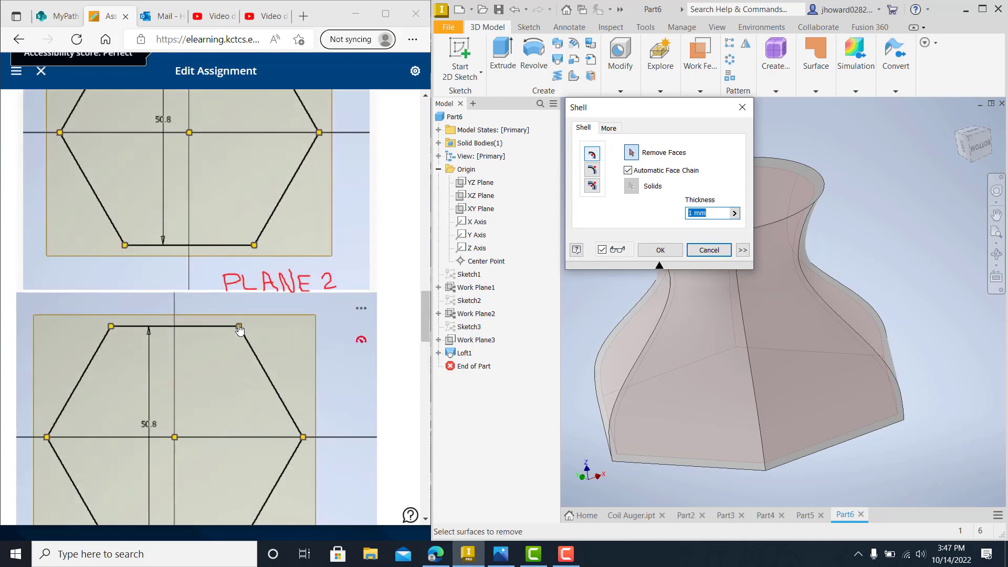
pyautogui.scroll(3, 239, 329)
pyautogui.scroll(3, 239, 329)
pyautogui.scroll(3, 240, 330)
pyautogui.scroll(3, 240, 329)
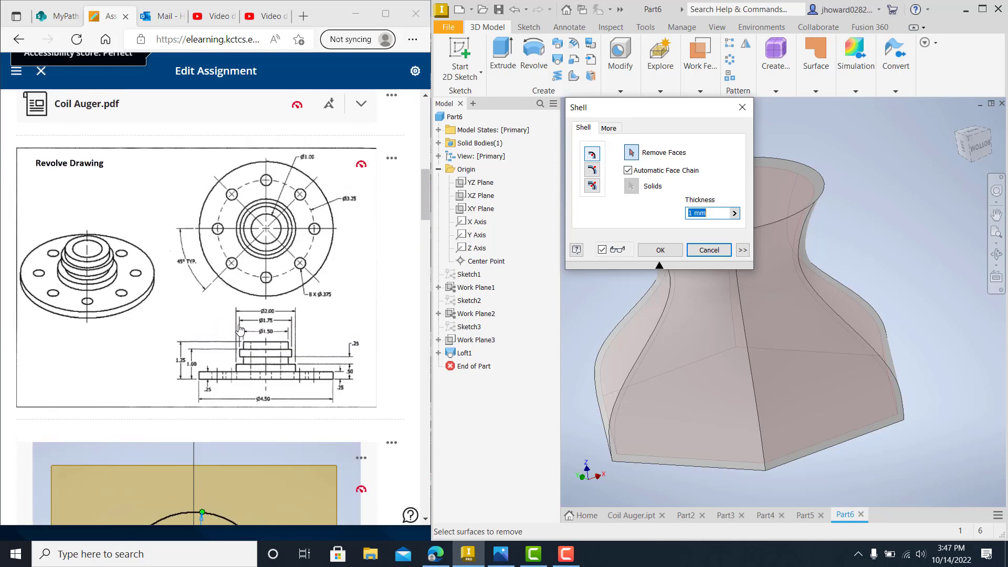
pyautogui.scroll(-3, 239, 330)
pyautogui.scroll(-3, 239, 329)
pyautogui.scroll(-3, 240, 329)
pyautogui.scroll(-3, 237, 333)
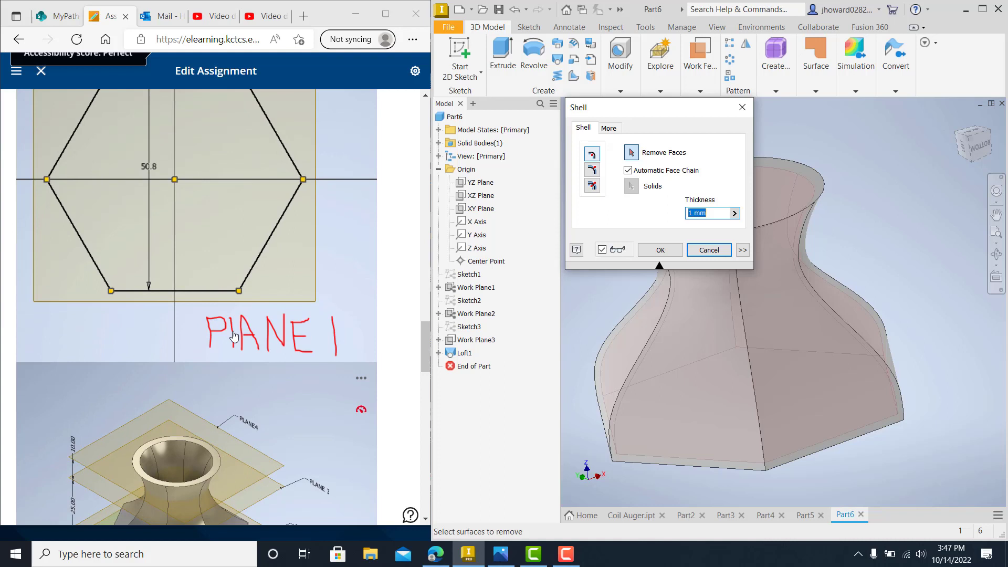
pyautogui.scroll(-3, 233, 338)
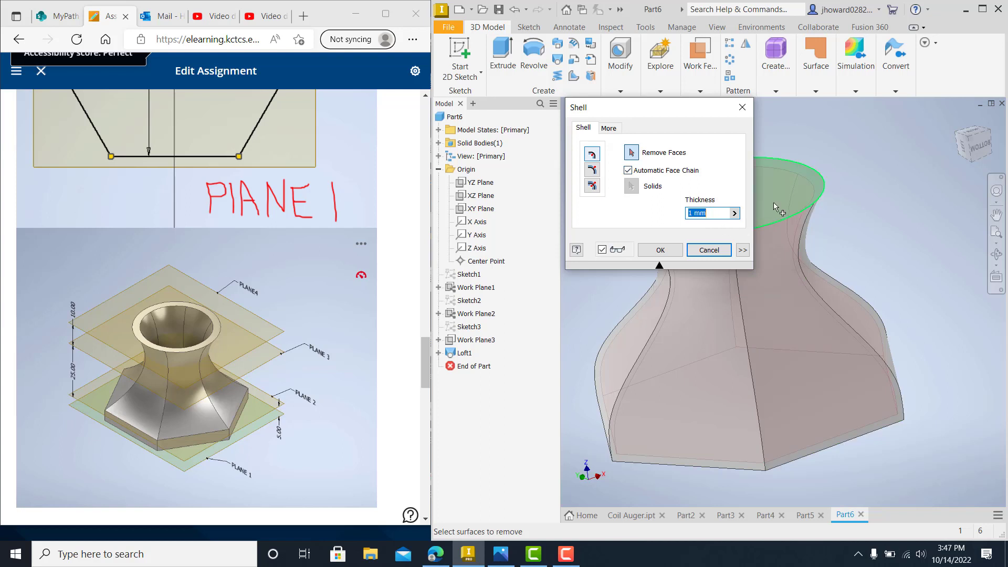
pyautogui.moveTo(756, 220); pyautogui.dragTo(931, 303, button='middle')
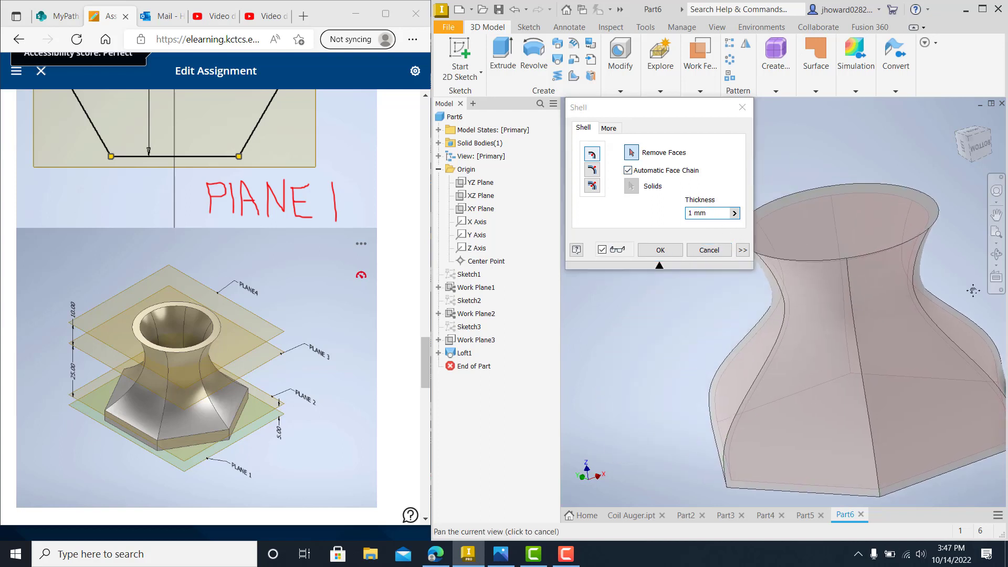
pyautogui.click(830, 254)
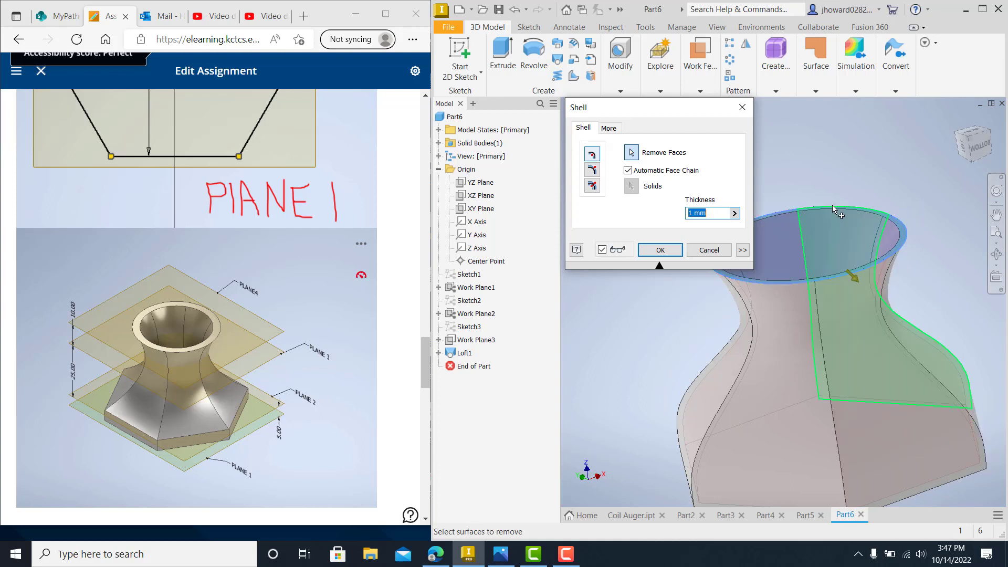
pyautogui.click(662, 250)
pyautogui.moveTo(677, 284)
pyautogui.keyDown('shift'); pyautogui.mouseDown(button='middle')
pyautogui.moveTo(901, 342)
pyautogui.moveTo(837, 331)
pyautogui.moveTo(870, 311)
pyautogui.moveTo(861, 288)
pyautogui.moveTo(835, 288)
pyautogui.moveTo(816, 333)
pyautogui.moveTo(855, 342)
pyautogui.moveTo(849, 305)
pyautogui.moveTo(790, 290)
pyautogui.mouseUp(button='middle'); pyautogui.keyUp('shift')
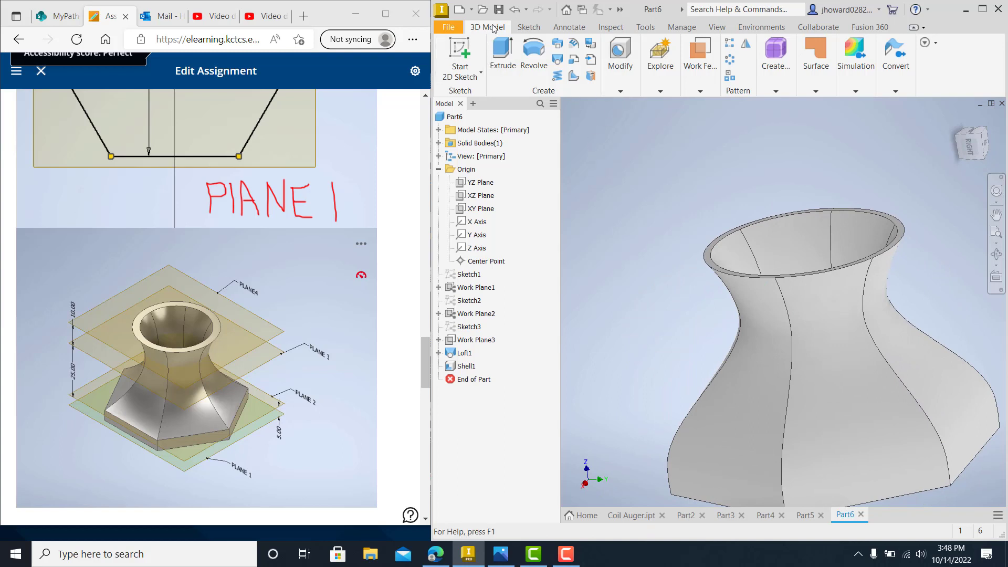
pyautogui.click(514, 13)
pyautogui.keyDown('shift'); pyautogui.moveTo(709, 259); pyautogui.dragTo(702, 254, button='middle'); pyautogui.keyUp('shift')
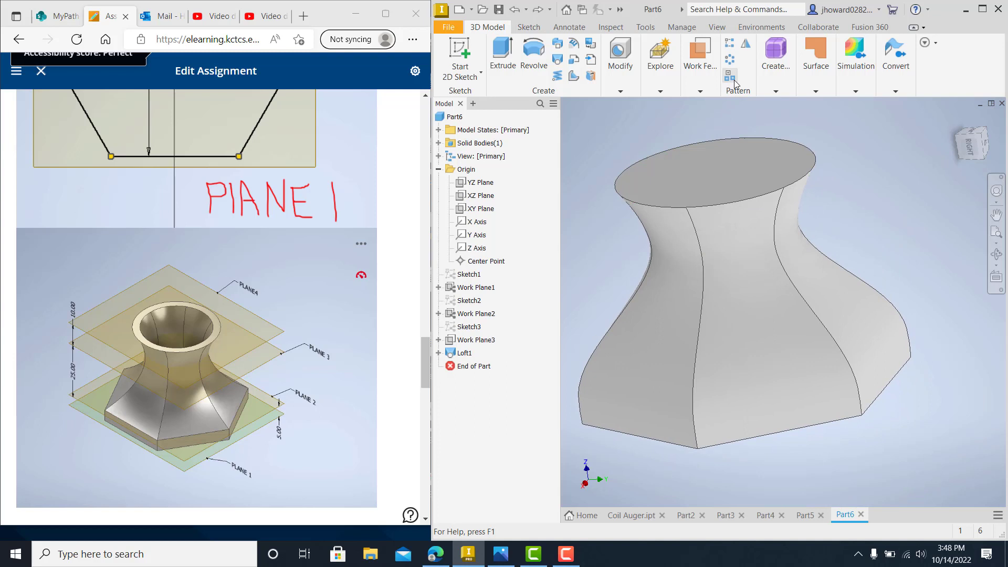
pyautogui.click(627, 89)
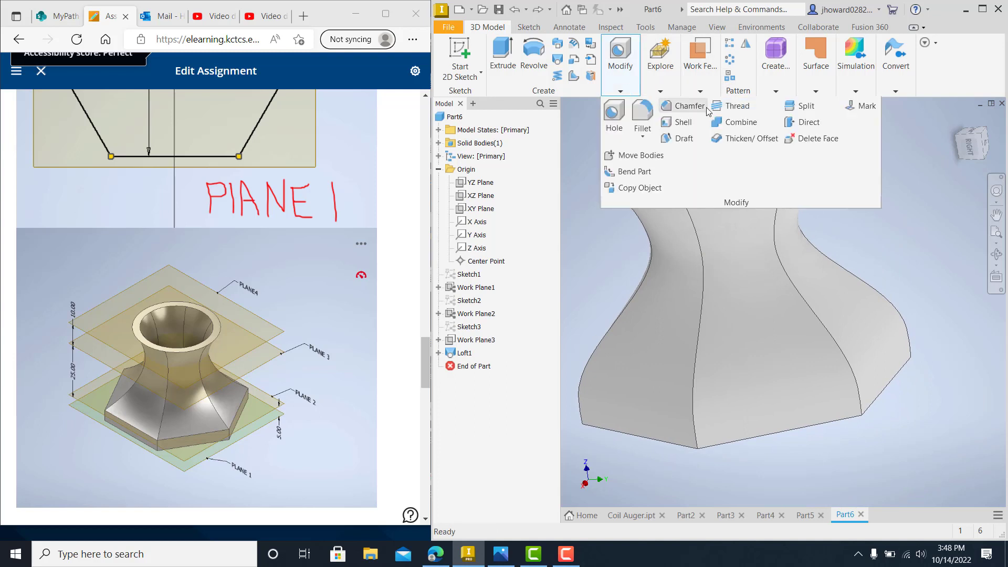
pyautogui.click(683, 124)
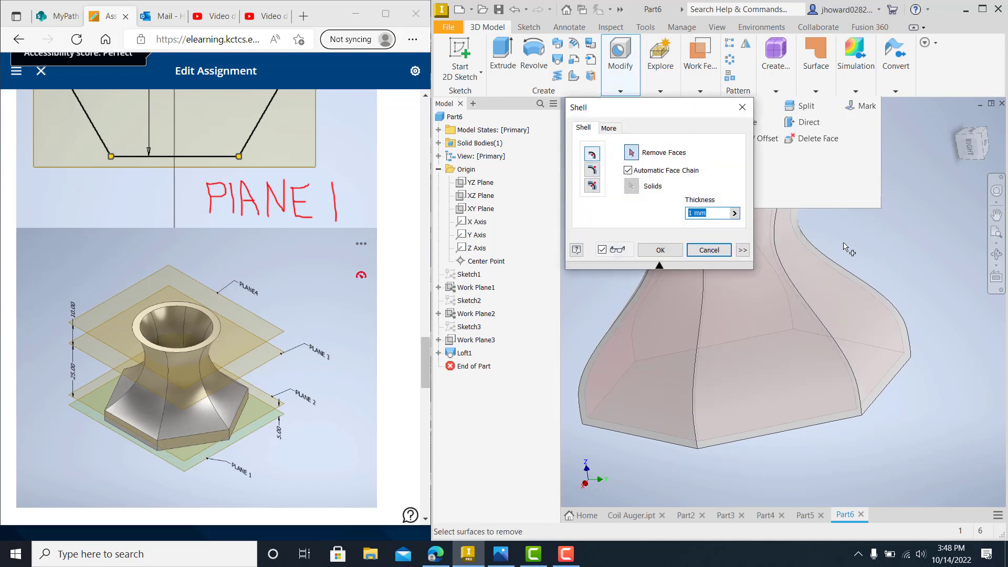
pyautogui.keyDown('shift'); pyautogui.moveTo(849, 251); pyautogui.dragTo(633, 171, button='middle'); pyautogui.keyUp('shift')
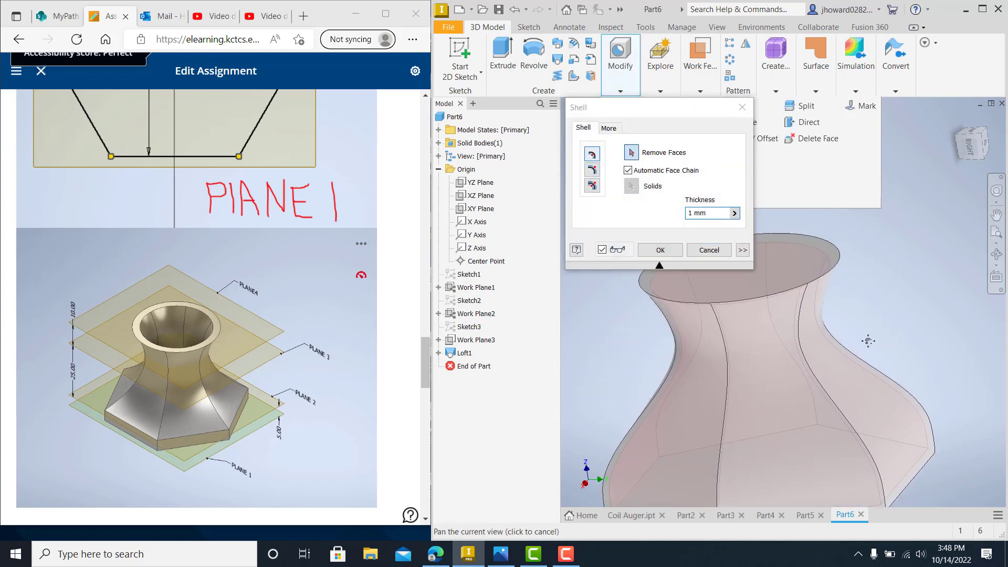
pyautogui.click(778, 280)
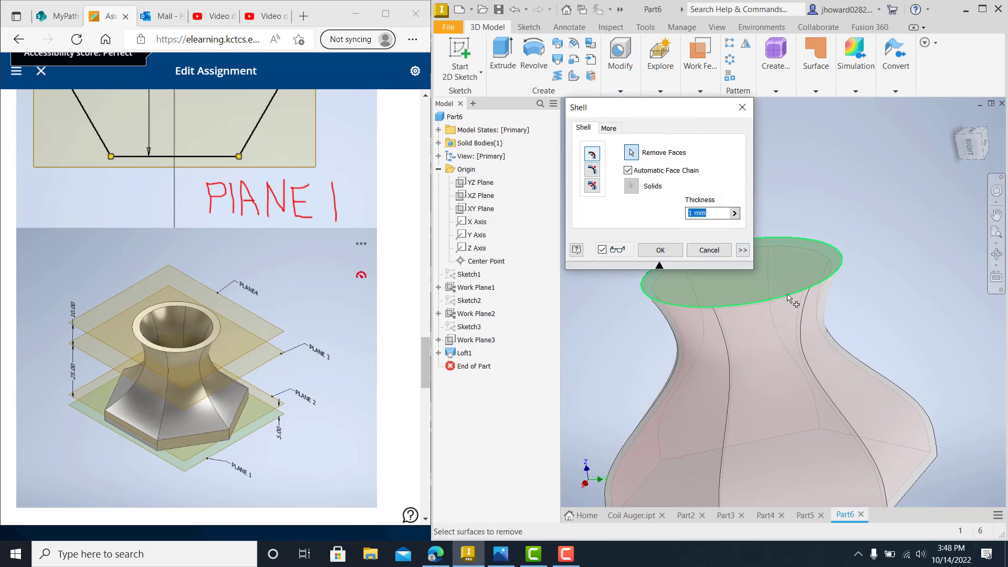
pyautogui.keyDown('shift'); pyautogui.moveTo(774, 273); pyautogui.dragTo(796, 299, button='middle'); pyautogui.keyUp('shift')
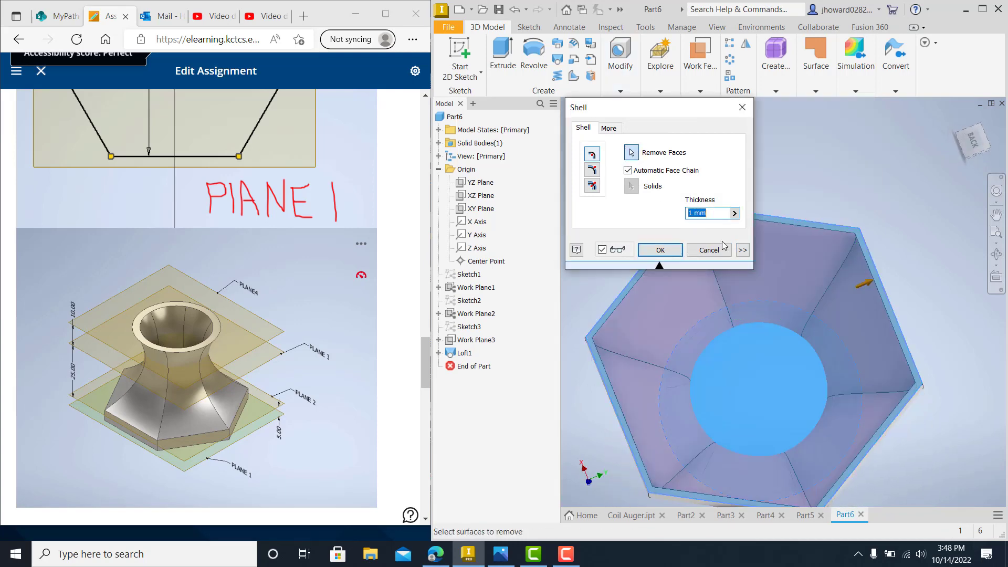
pyautogui.click(660, 250)
pyautogui.moveTo(814, 258)
pyautogui.keyDown('shift'); pyautogui.mouseDown(button='middle')
pyautogui.moveTo(834, 198)
pyautogui.moveTo(851, 238)
pyautogui.moveTo(908, 283)
pyautogui.moveTo(876, 289)
pyautogui.mouseUp(button='middle'); pyautogui.keyUp('shift')
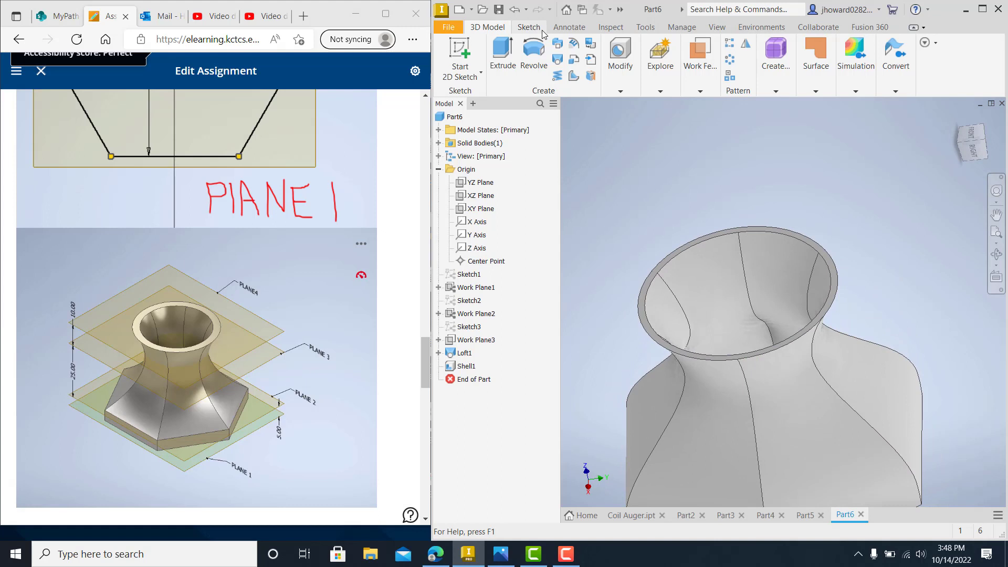
pyautogui.click(517, 10)
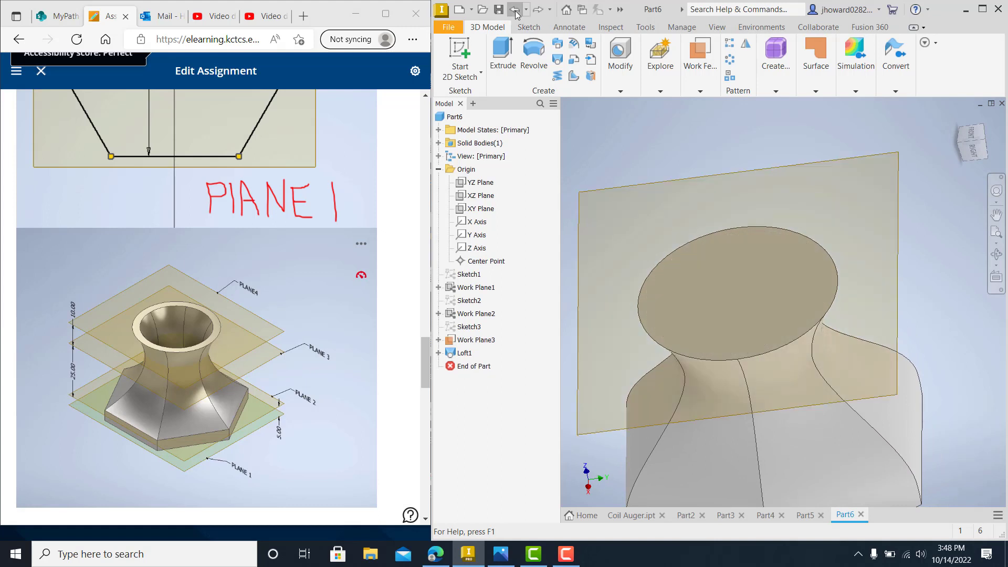
pyautogui.click(537, 11)
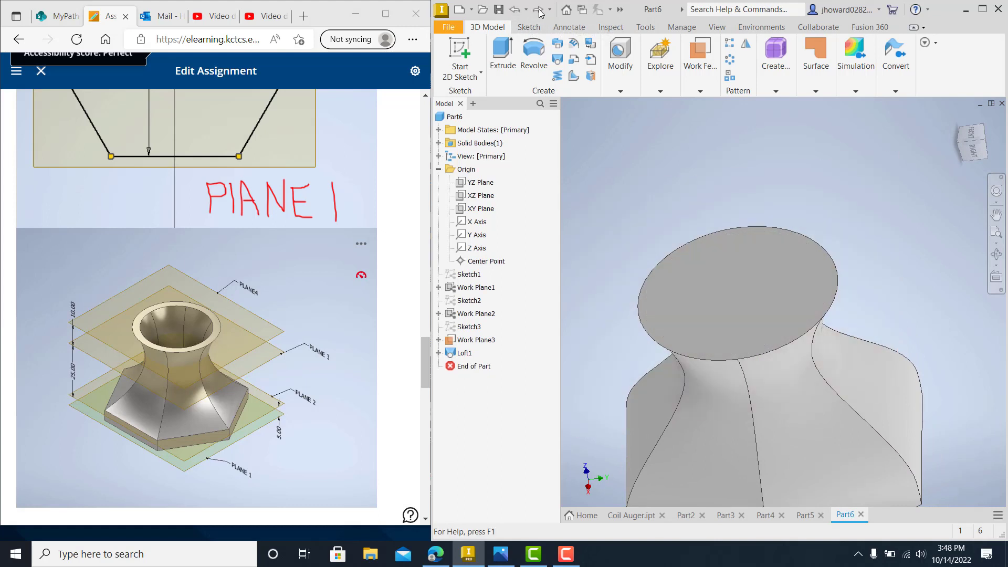
pyautogui.click(620, 90)
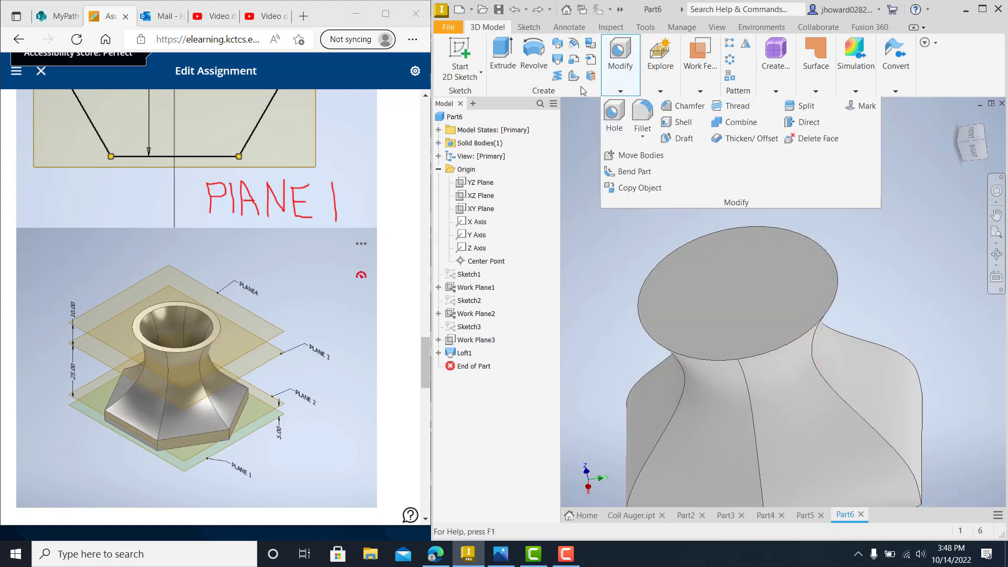
pyautogui.click(679, 122)
pyautogui.click(747, 315)
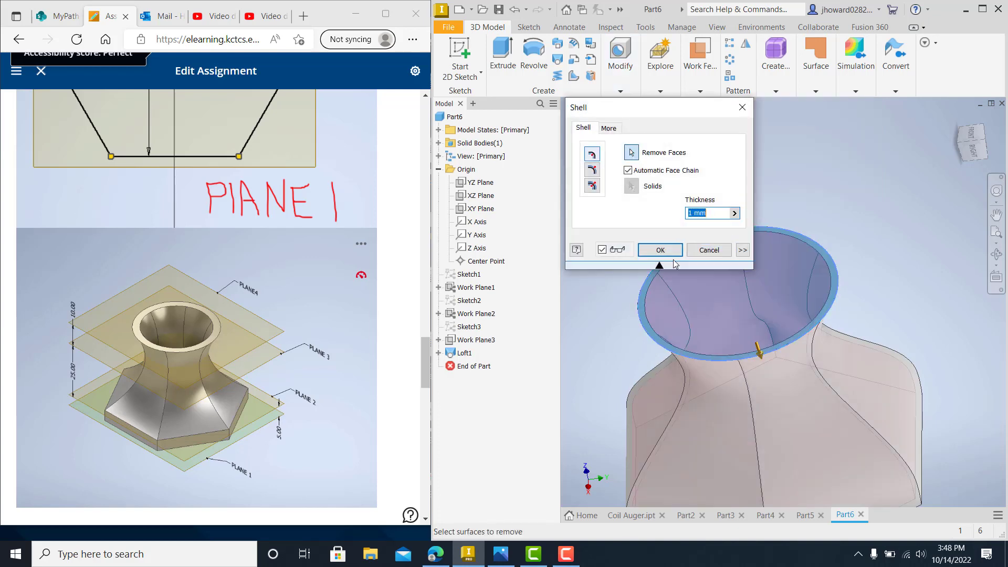
pyautogui.click(660, 250)
pyautogui.moveTo(756, 315)
pyautogui.keyDown('shift'); pyautogui.mouseDown(button='middle')
pyautogui.moveTo(831, 234)
pyautogui.moveTo(840, 275)
pyautogui.moveTo(763, 264)
pyautogui.mouseUp(button='middle'); pyautogui.keyUp('shift')
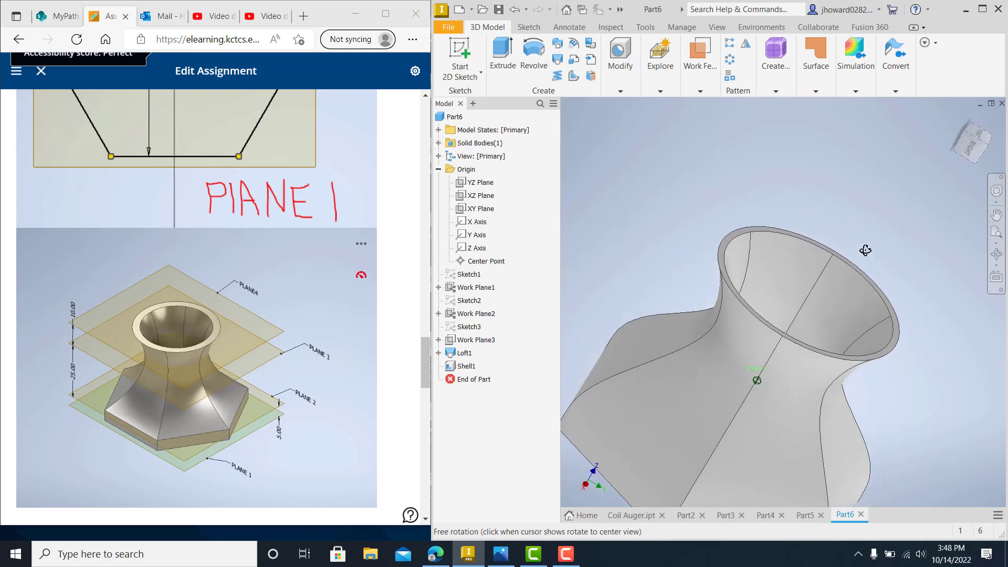